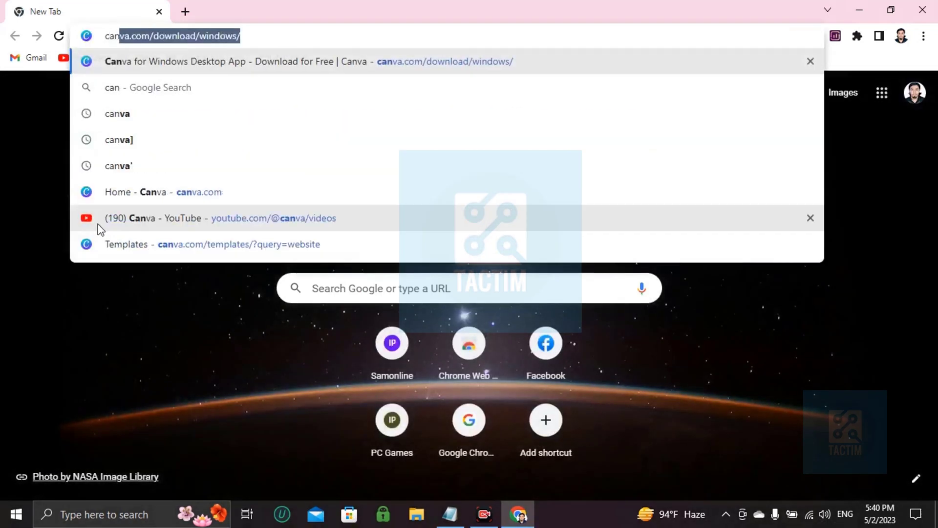
- Open the Canva home page and search its templates for "assessment record"
key(Return)
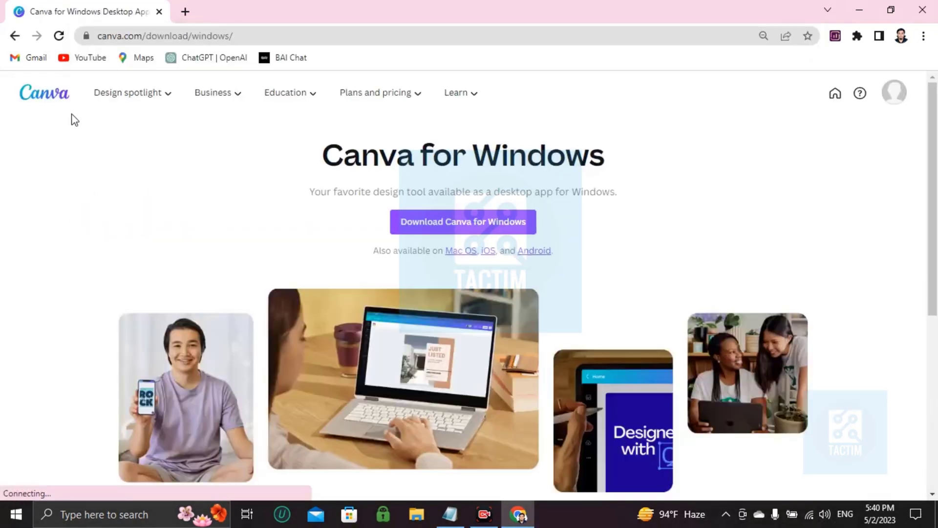
click(64, 103)
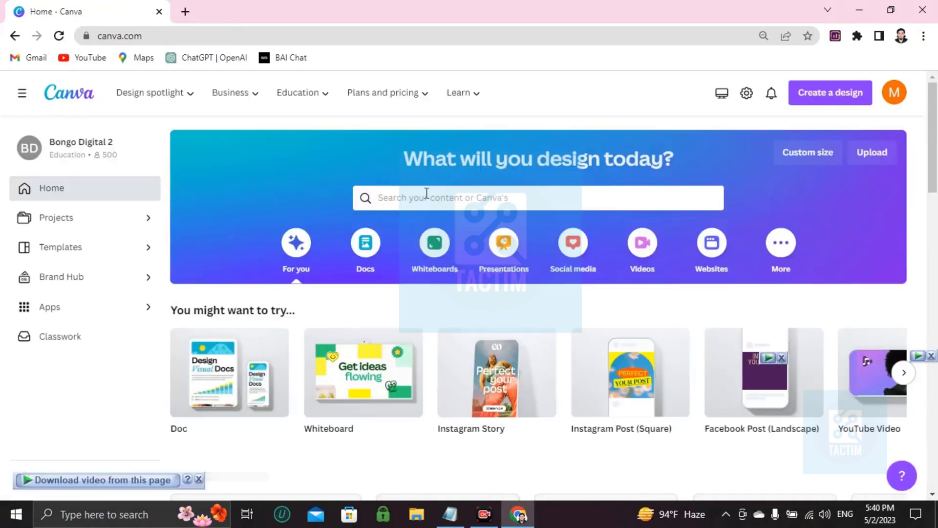
click(406, 194)
text(asses)
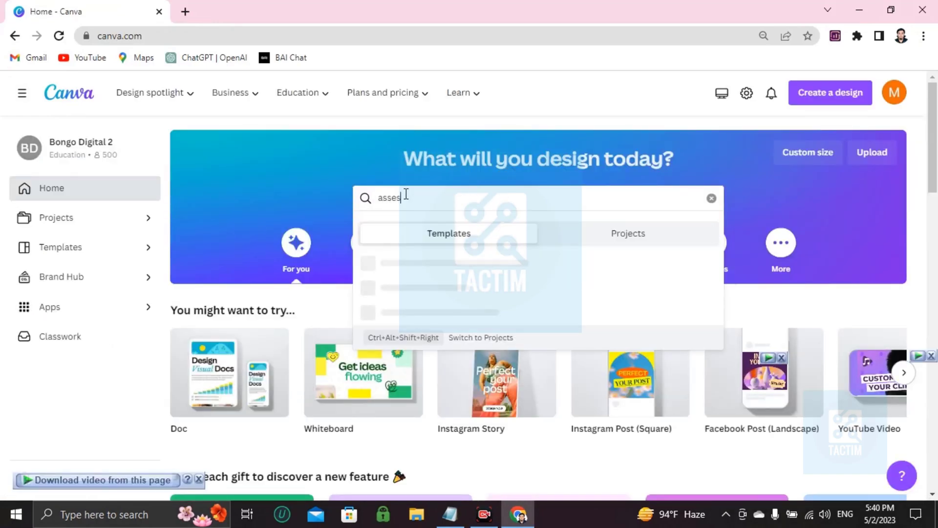
text(ment)
key(BackSpace)
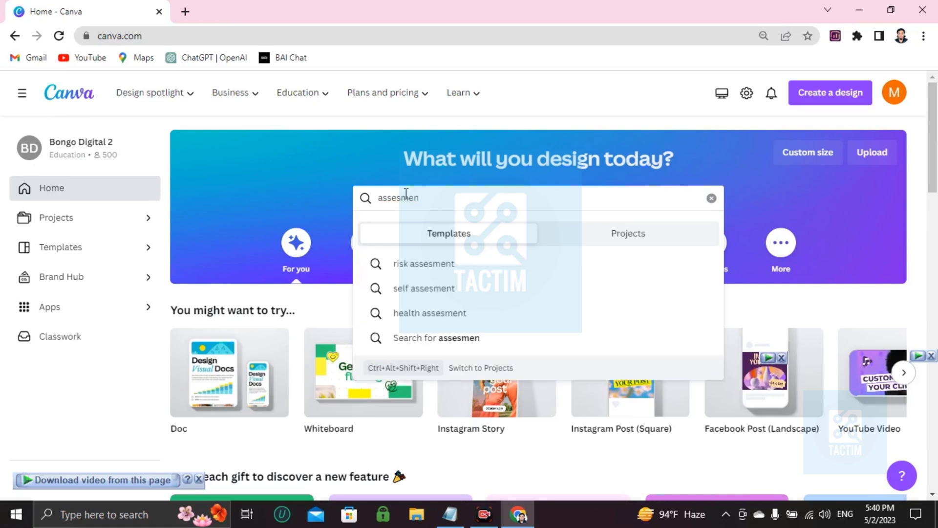
text(t record)
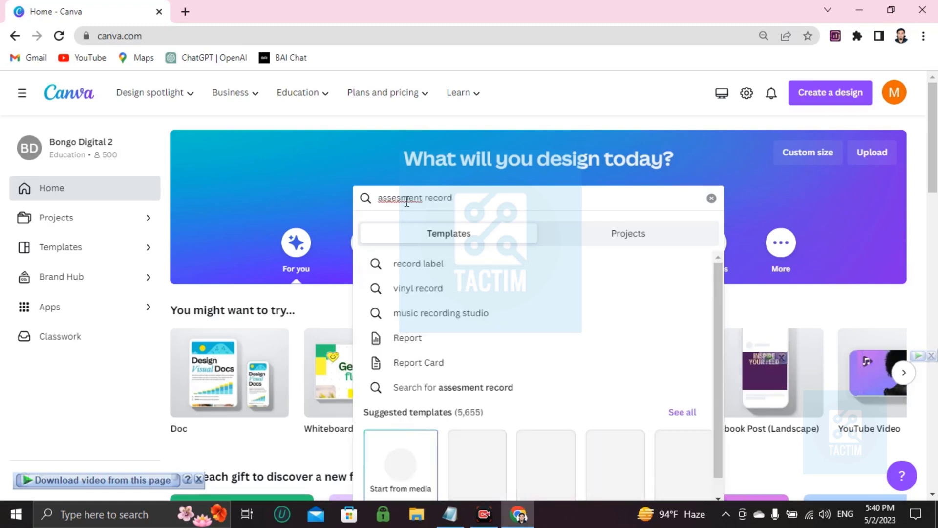
right_click(406, 196)
click(454, 215)
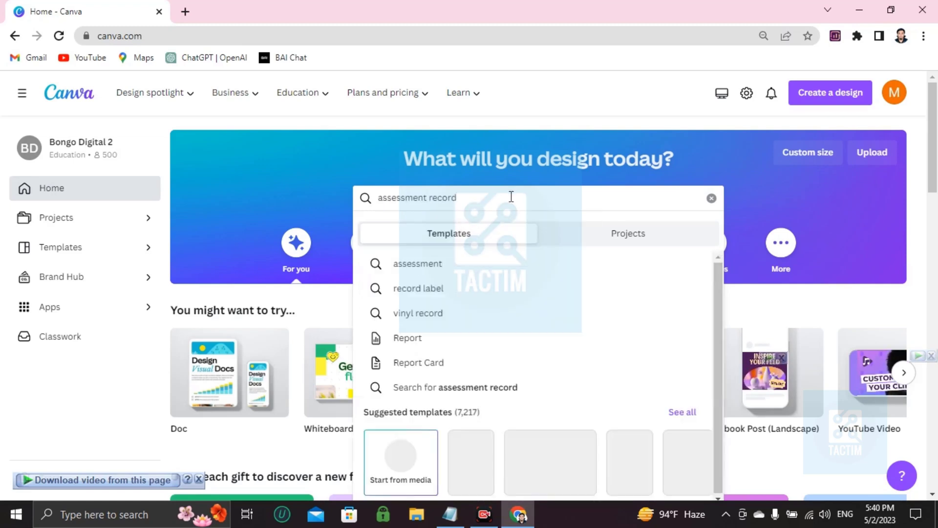
key(Return)
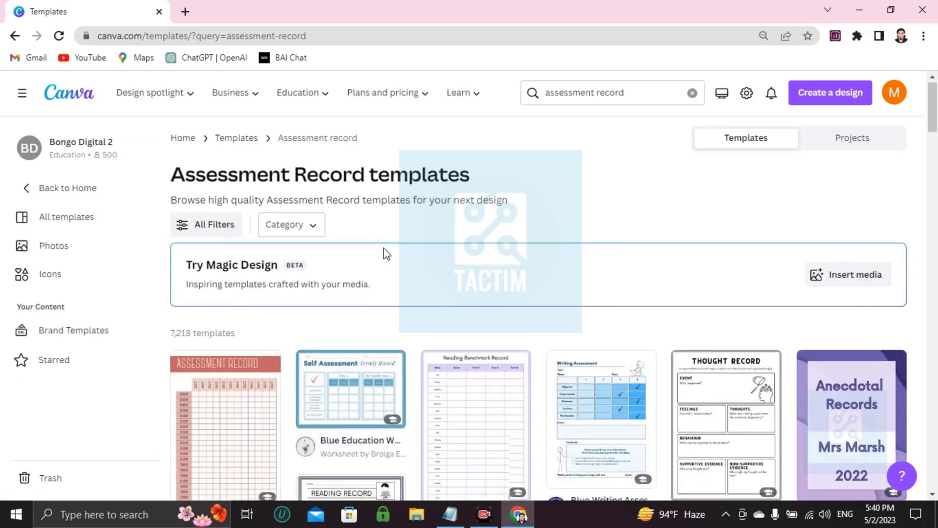
- Choose the Student Assessment Record Grades Data Worksheet template from the results and open it for customizing
scroll(372, 266, down, 2)
scroll(364, 278, down, 2)
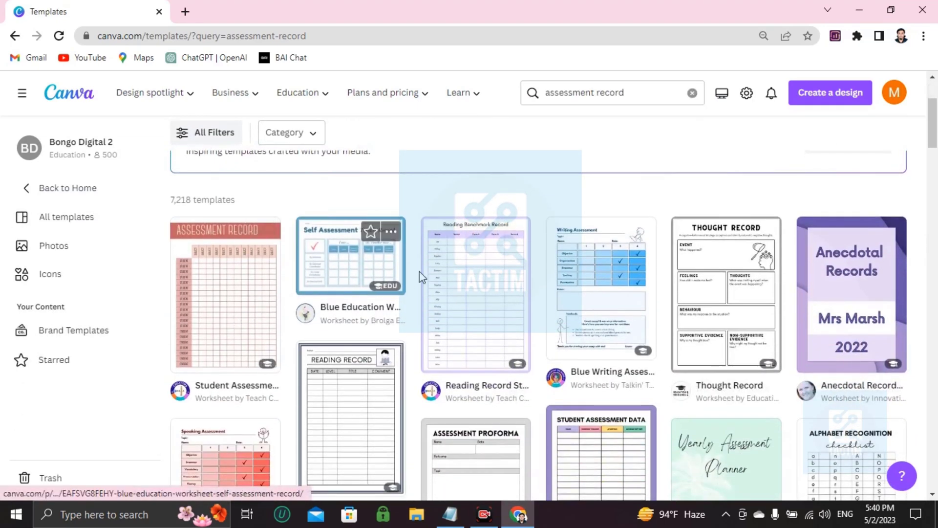
scroll(532, 299, down, 4)
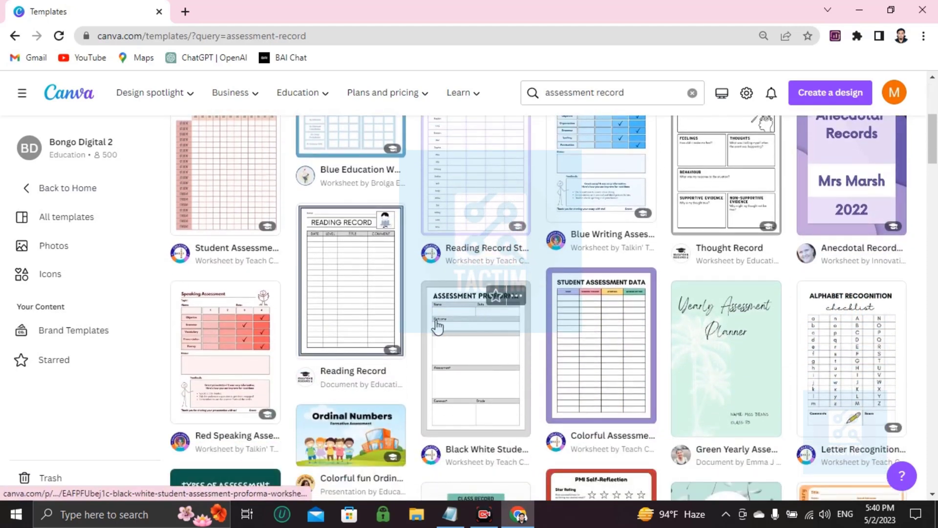
scroll(435, 327, up, 5)
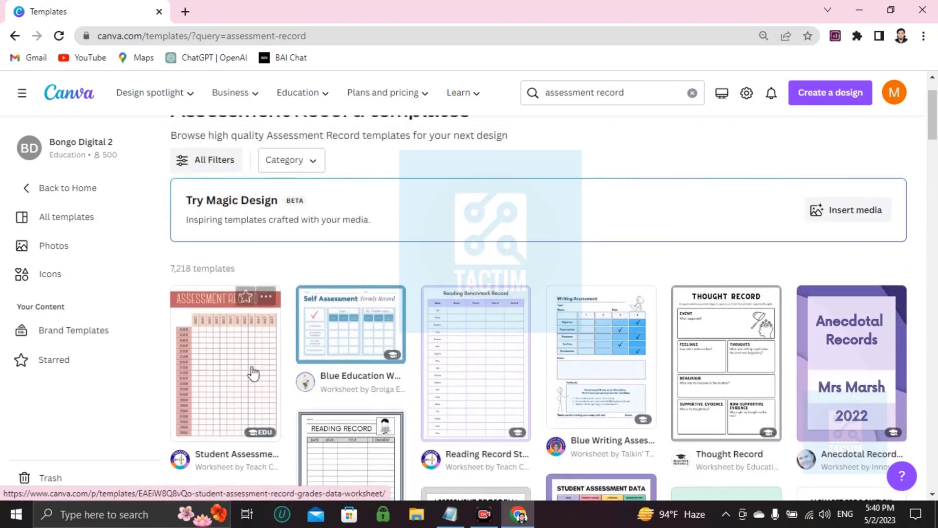
click(253, 368)
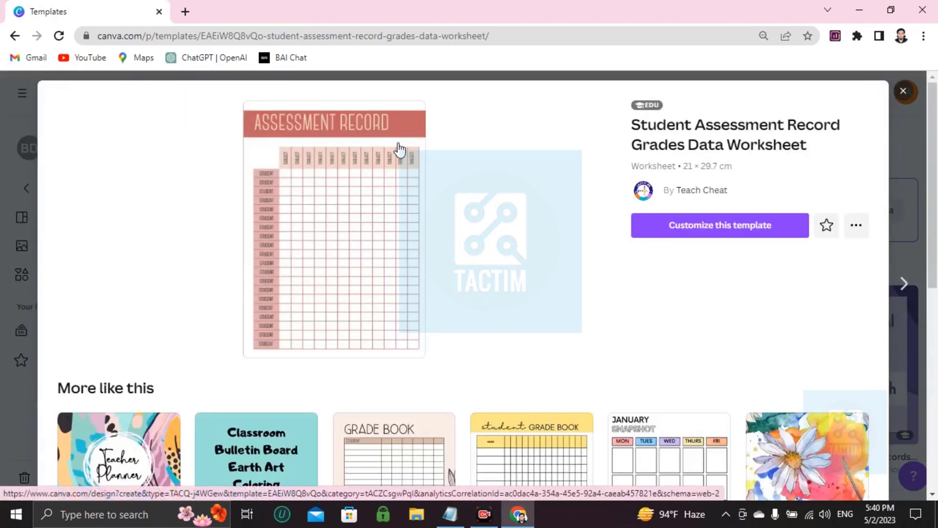
click(663, 228)
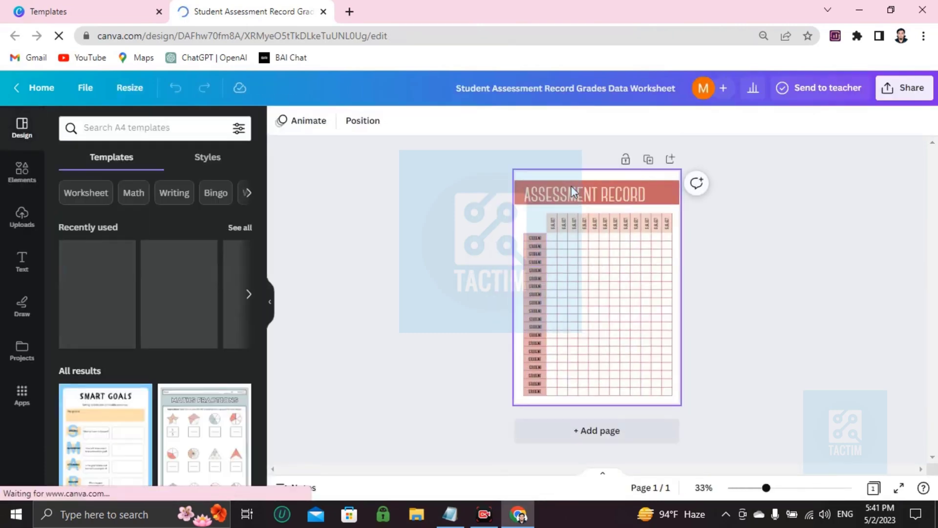
- Reduce the font size of the ASSESSMENT RECORD title to 64
click(537, 218)
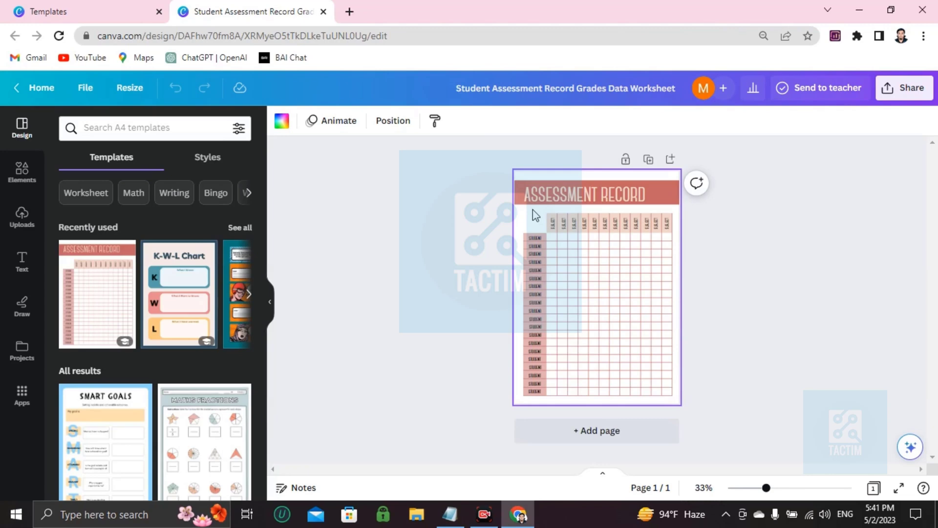
scroll(533, 212, up, 5)
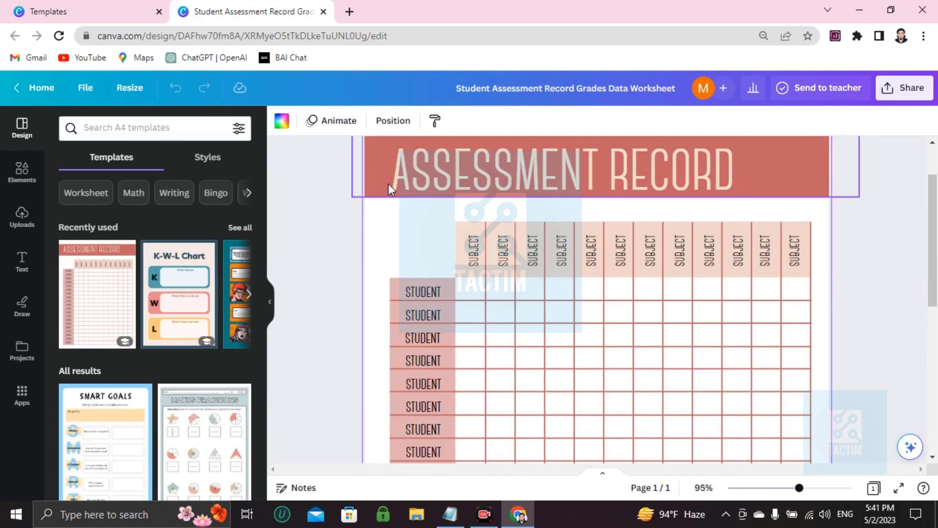
click(413, 178)
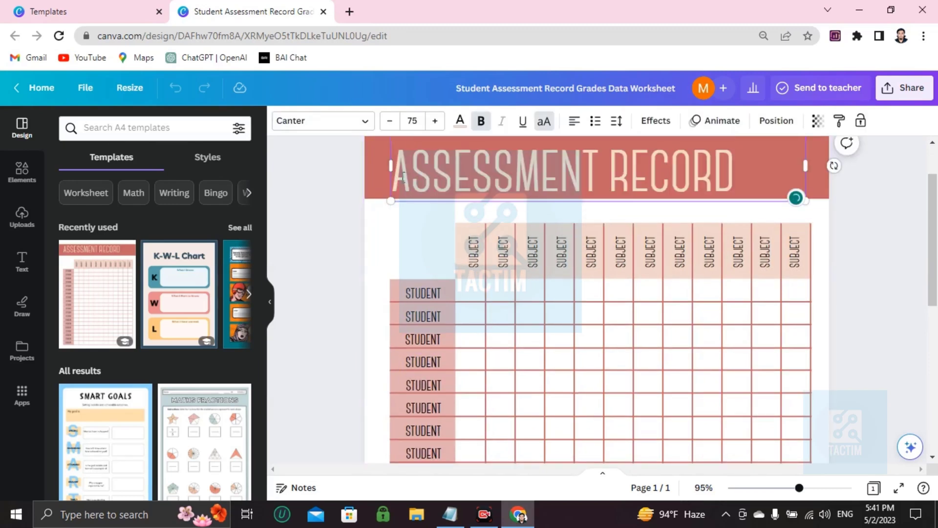
triple_click(404, 177)
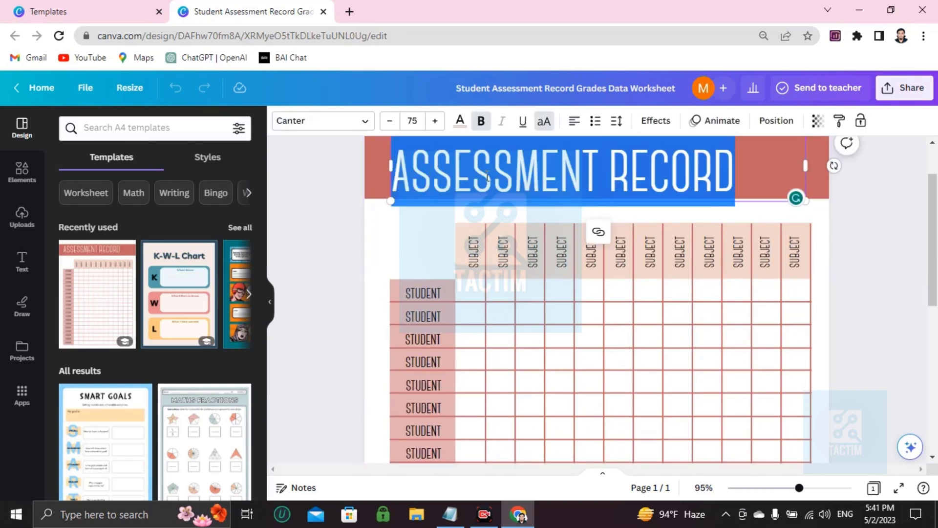
triple_click(389, 120)
triple_click(390, 120)
triple_click(389, 121)
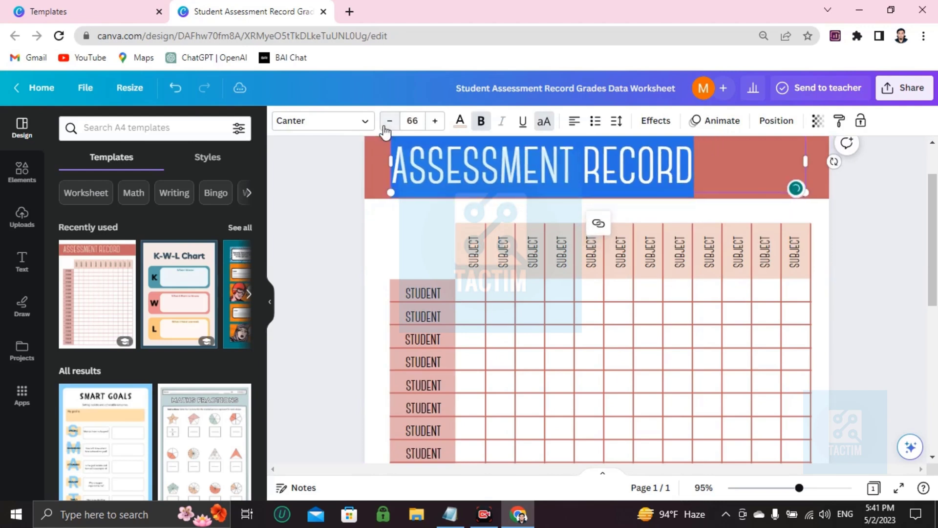
double_click(390, 120)
click(459, 166)
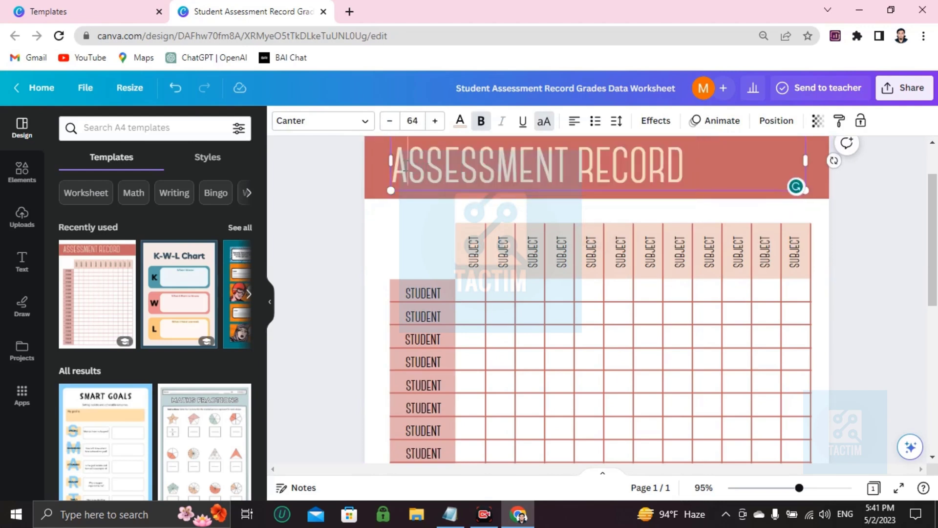
- Insert a person's name in possessive form before ASSESSMENT in the title and reduce the whole title's font size to 56
click(396, 164)
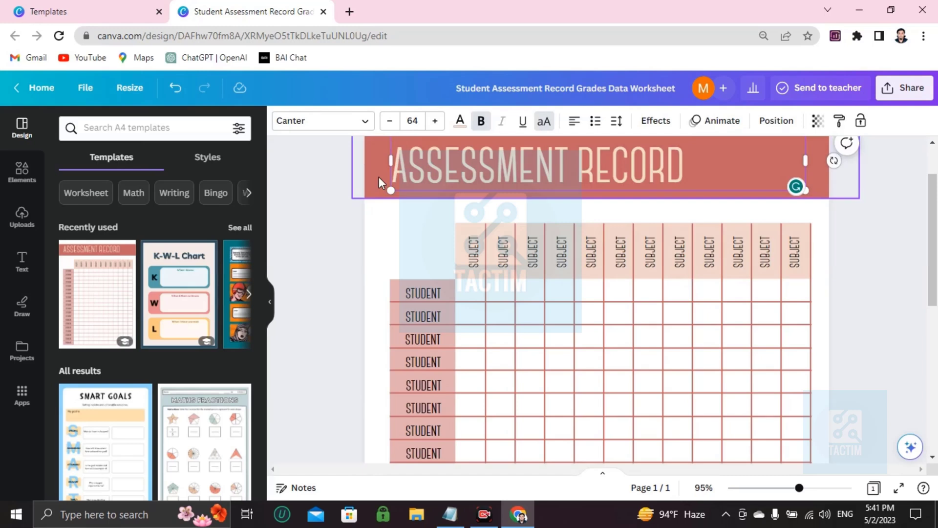
text(IMRAN'S)
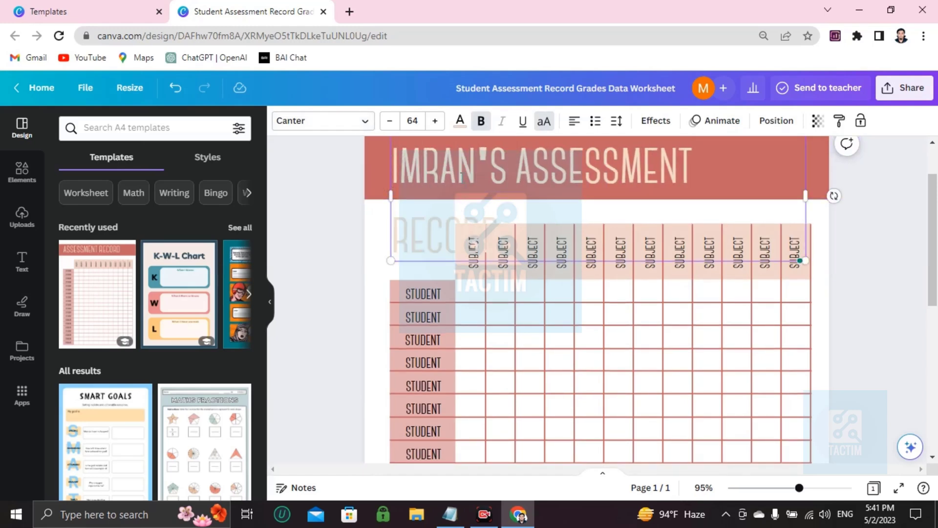
double_click(460, 166)
triple_click(460, 166)
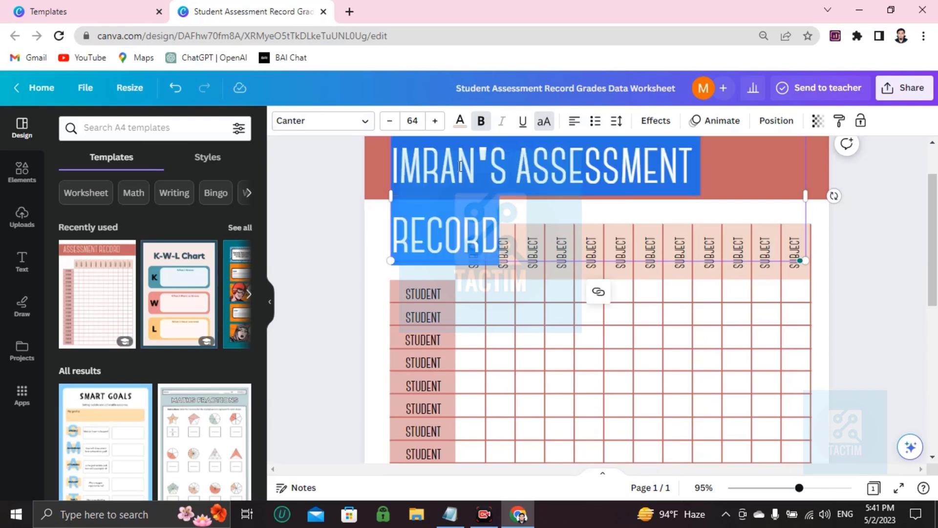
click(390, 120)
click(390, 120)
click(390, 121)
click(390, 120)
click(389, 121)
click(389, 121)
click(389, 121)
click(389, 121)
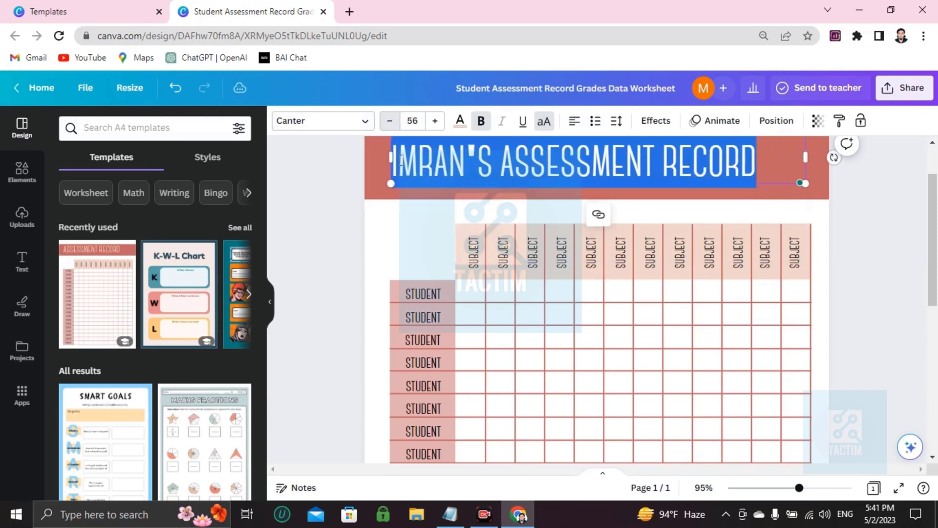
click(547, 350)
scroll(523, 330, down, 1)
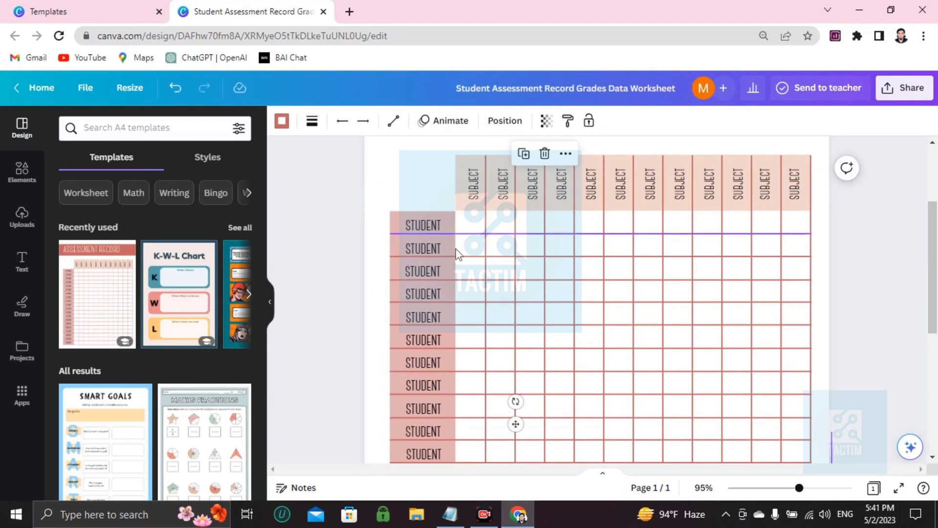
click(429, 232)
click(440, 293)
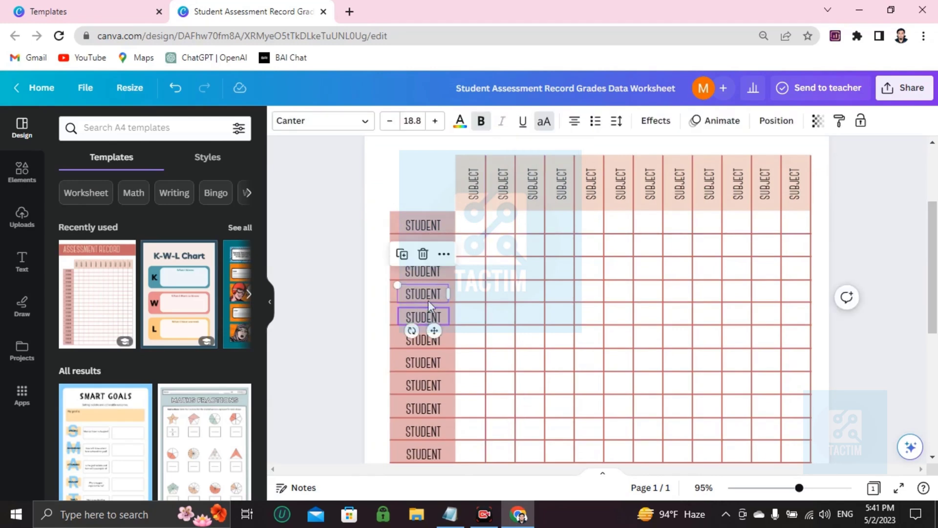
scroll(453, 242, up, 2)
click(476, 231)
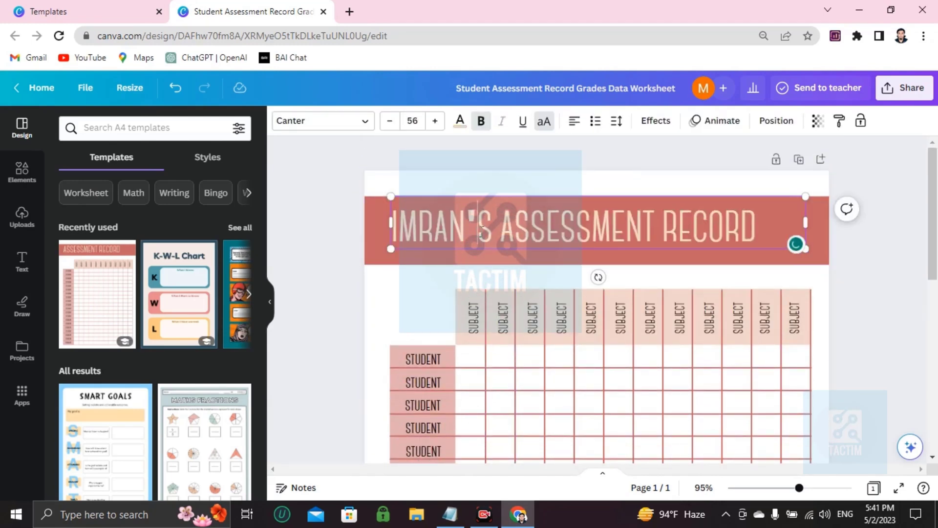
click(476, 327)
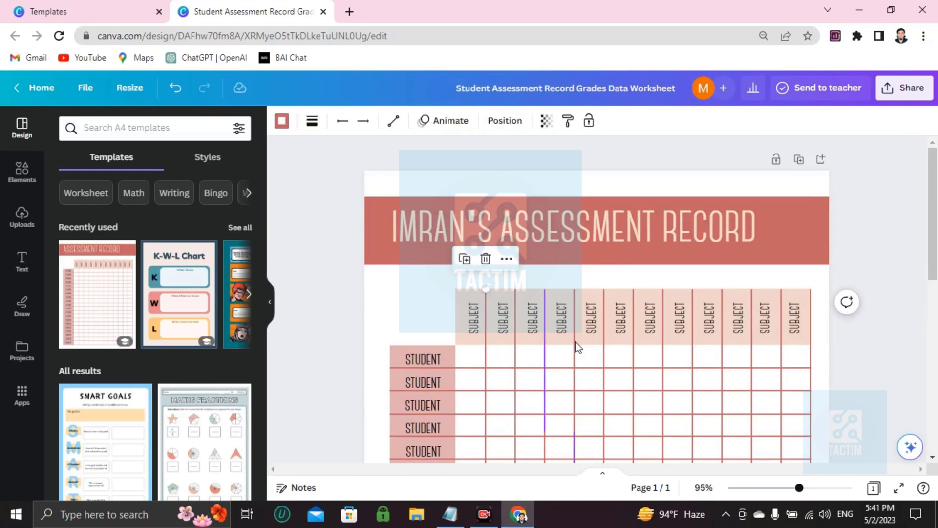
click(474, 367)
- Replace the first STUDENT row label of the table with a student's shortened name
click(429, 359)
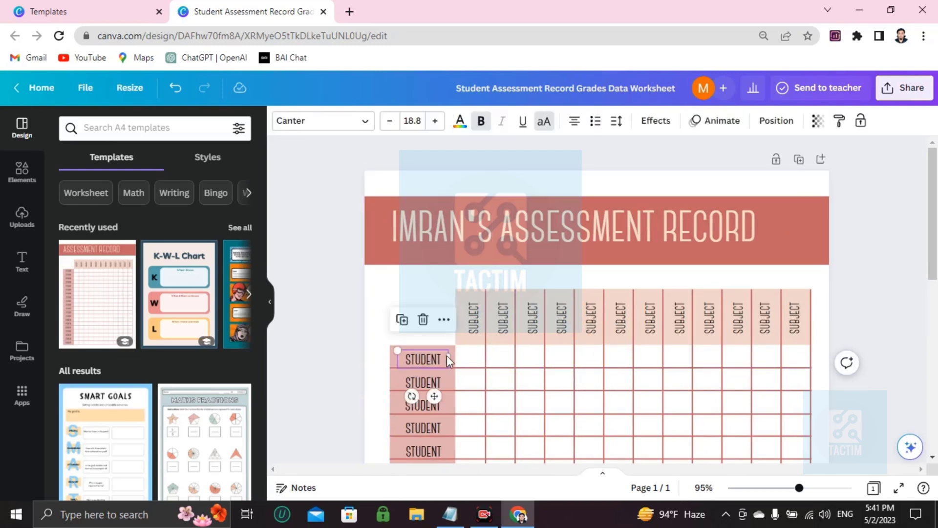
double_click(447, 356)
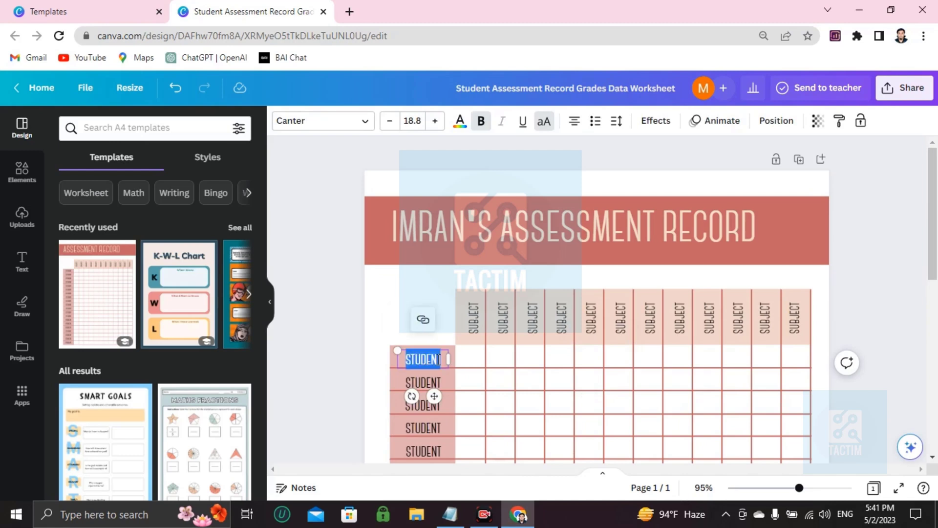
key(BackSpace)
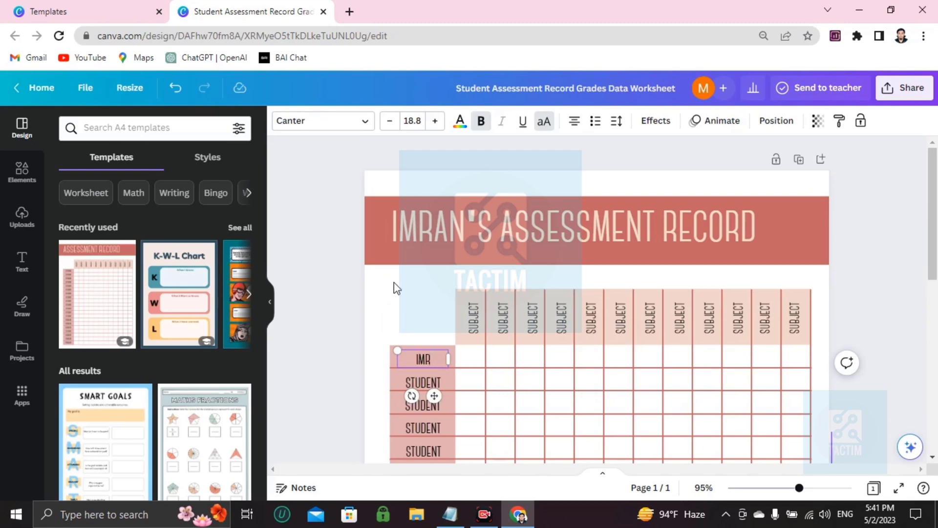
- Delete the person's name from the title so that it reads ASSESSMENT RECORD
double_click(435, 232)
key(BackSpace)
key(BackSpace)
key(BackSpace)
key(BackSpace)
key(BackSpace)
key(BackSpace)
key(BackSpace)
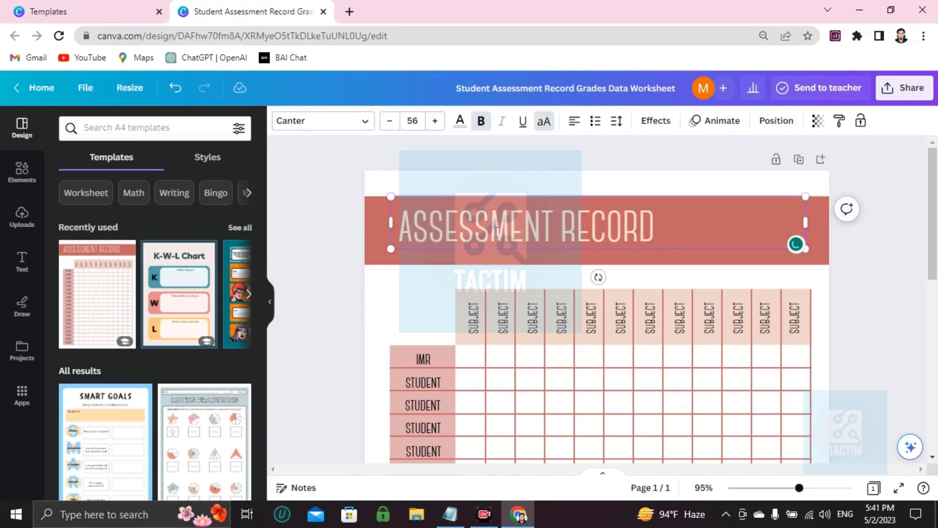
- Recolour the ASSESSMENT RECORD title text with the dark violet default solid colour and turn off its bold formatting
triple_click(488, 232)
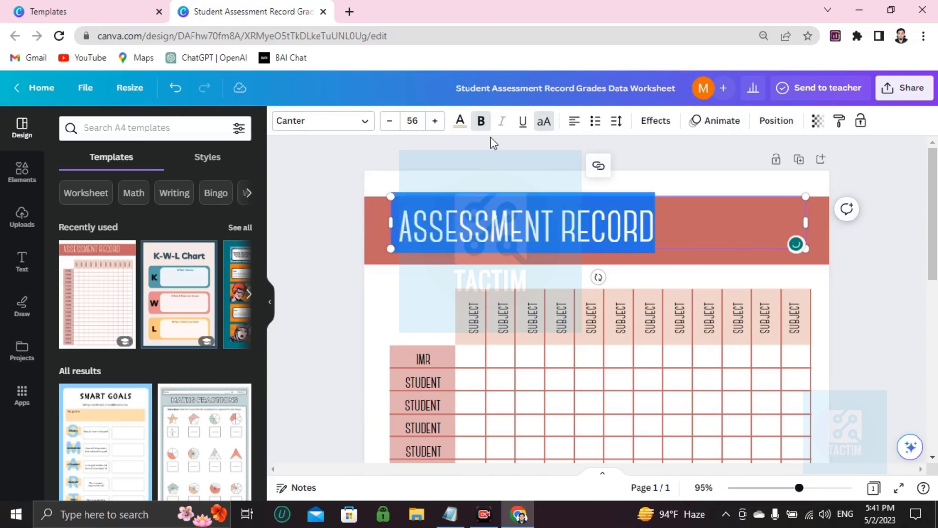
click(459, 121)
scroll(61, 388, down, 1)
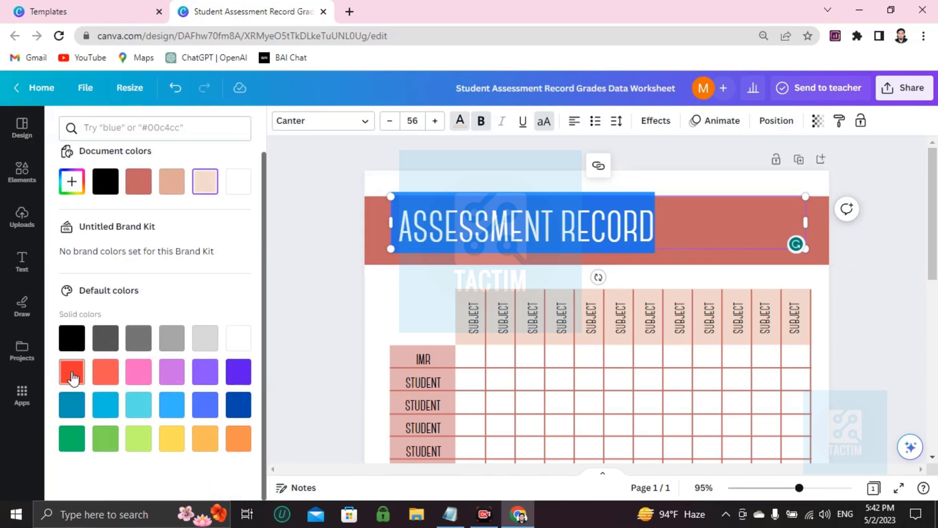
click(236, 379)
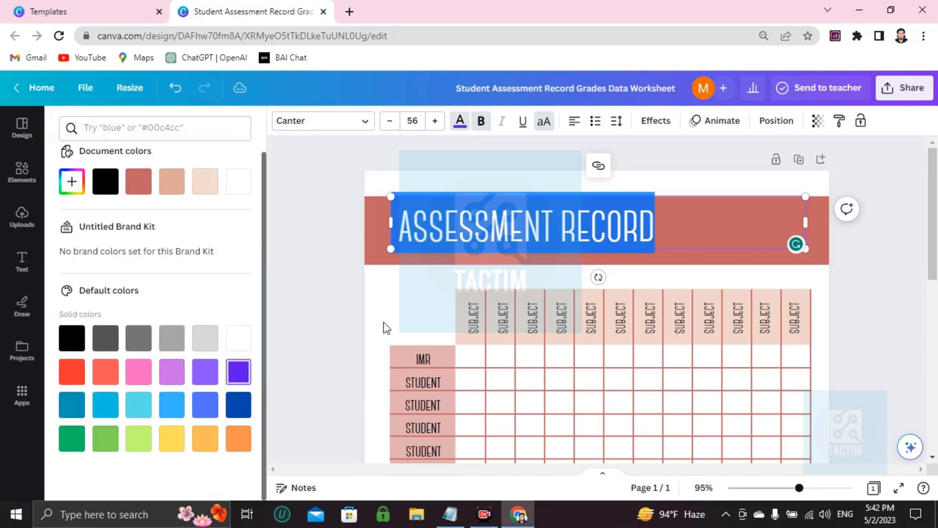
click(727, 259)
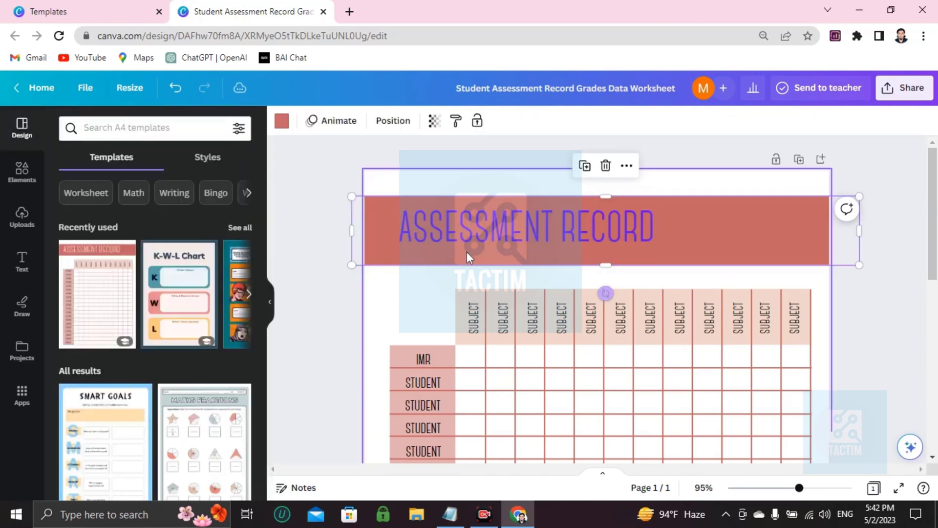
double_click(520, 243)
click(481, 121)
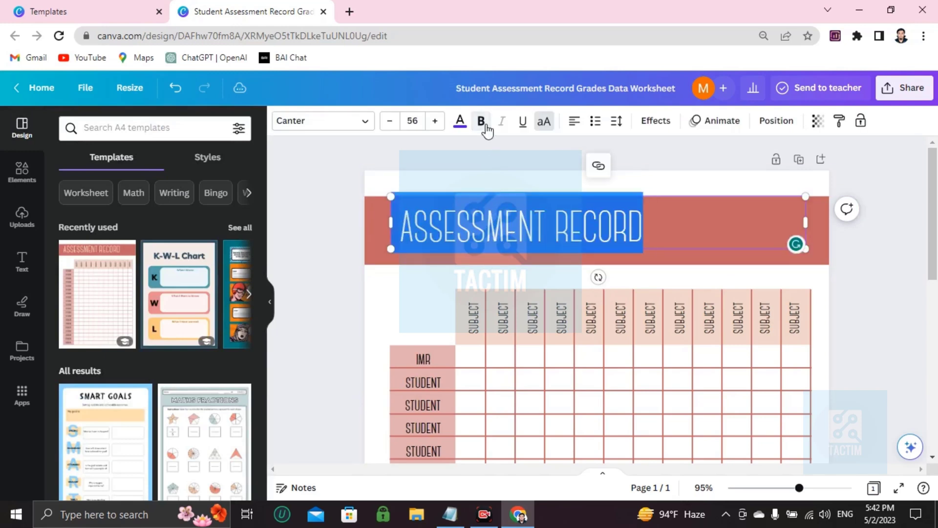
- Turn bold back on for the ASSESSMENT RECORD title, try the Noto Serif Display Black font, and settle on Ador Ispat Normal
click(481, 121)
click(516, 318)
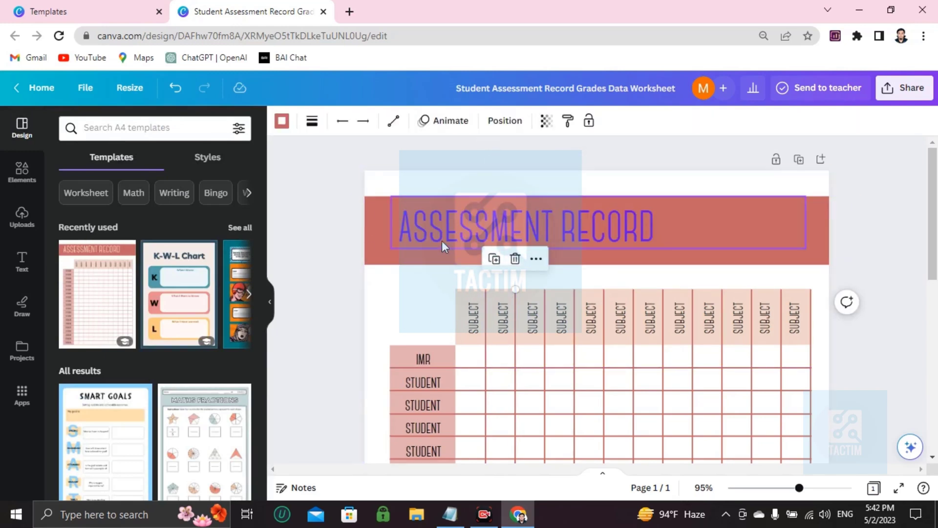
click(513, 232)
double_click(513, 232)
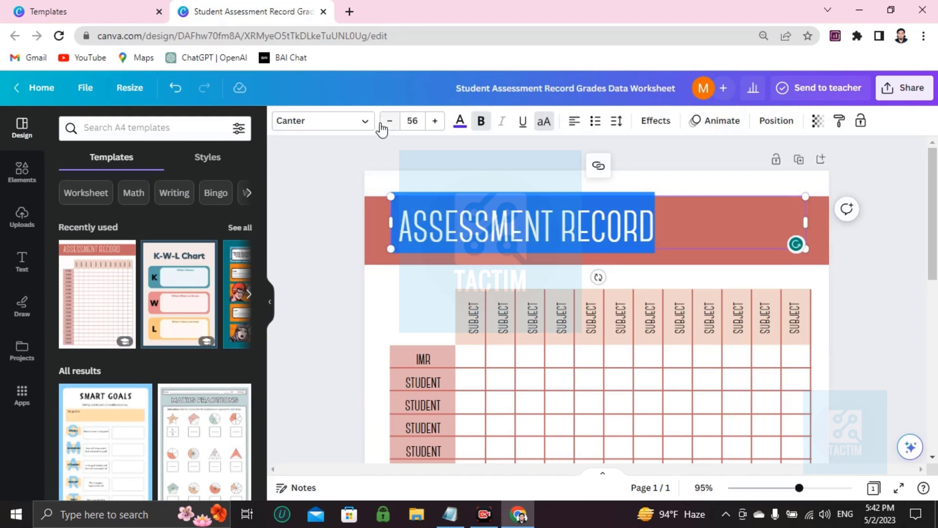
click(313, 121)
scroll(156, 330, down, 1)
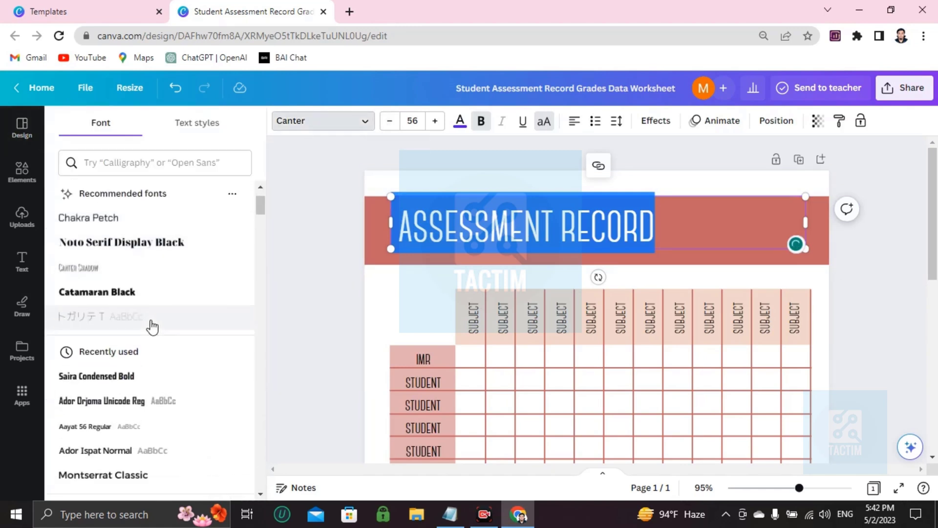
click(134, 251)
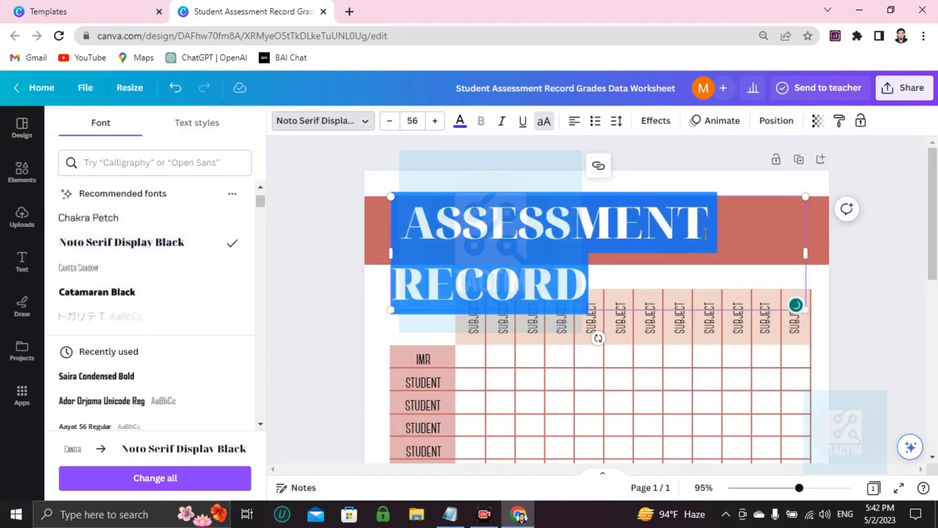
scroll(113, 408, down, 1)
click(112, 394)
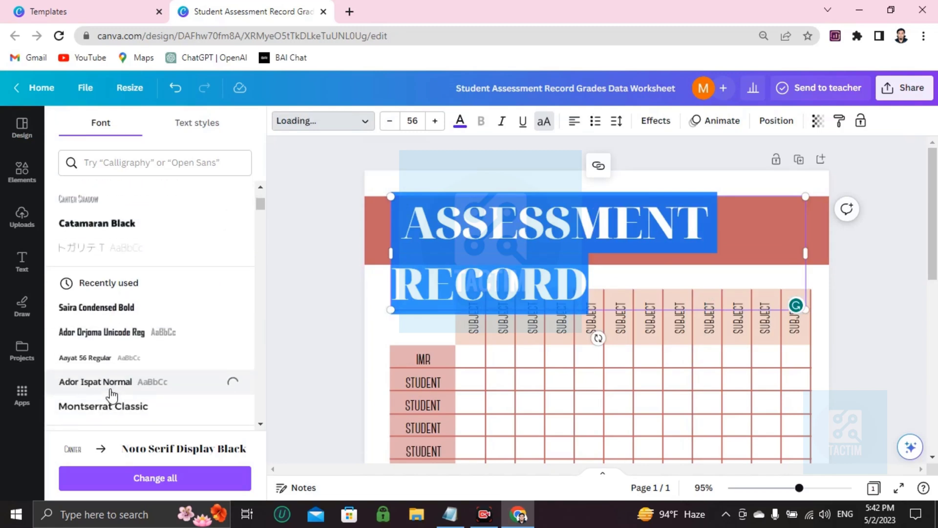
click(544, 376)
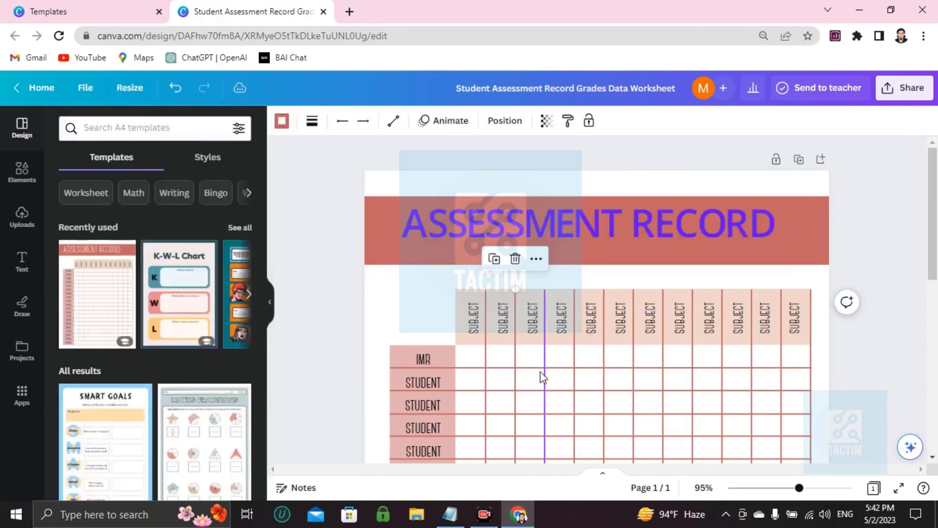
- Complete the shortened student name in the table's first row label
scroll(542, 376, down, 1)
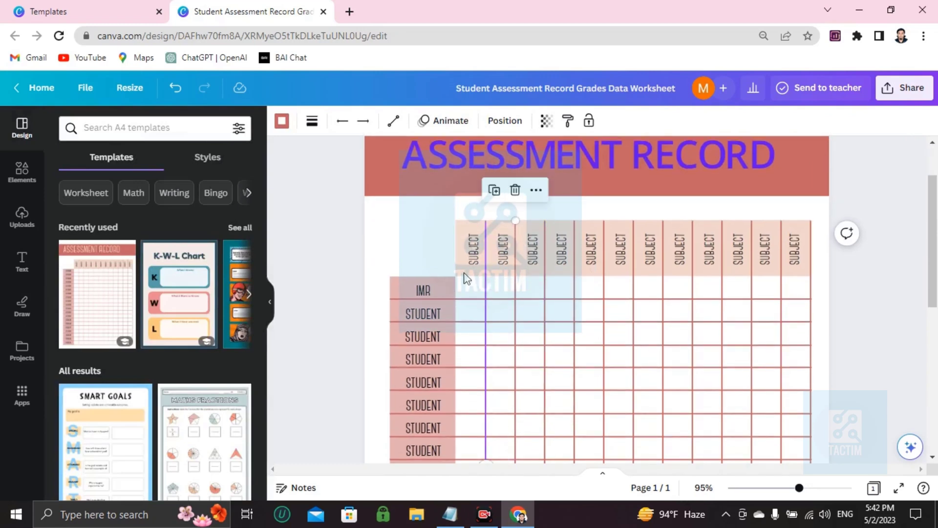
click(435, 293)
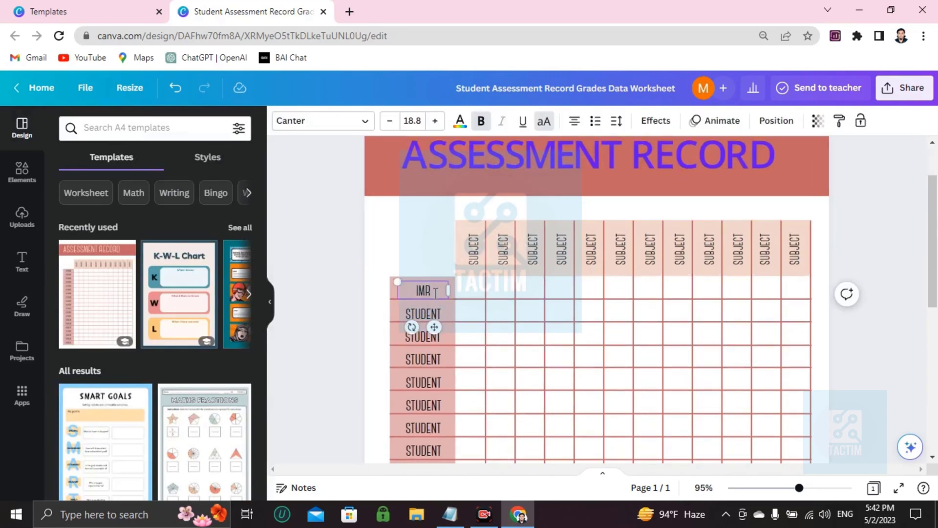
text(AN)
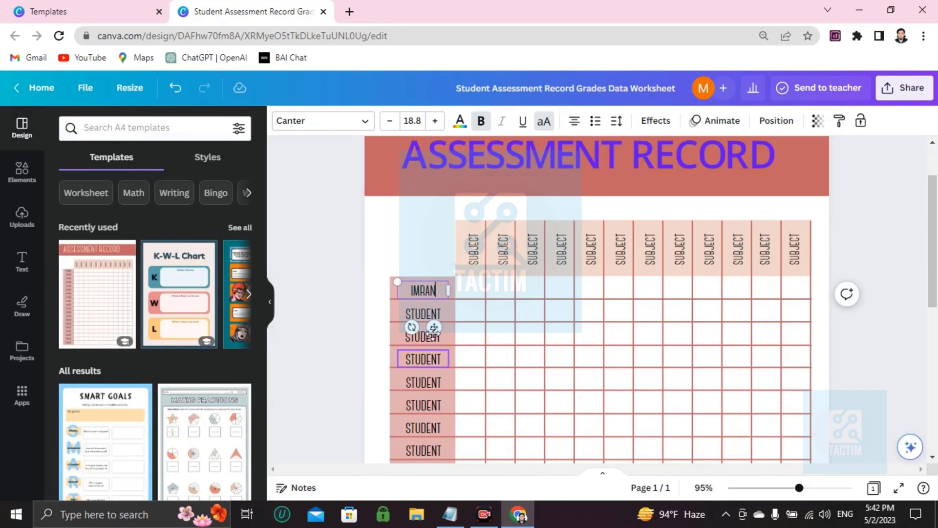
- Replace the STUDENT labels in the second, third and fourth table rows with three students' first names
double_click(426, 313)
key(BackSpace)
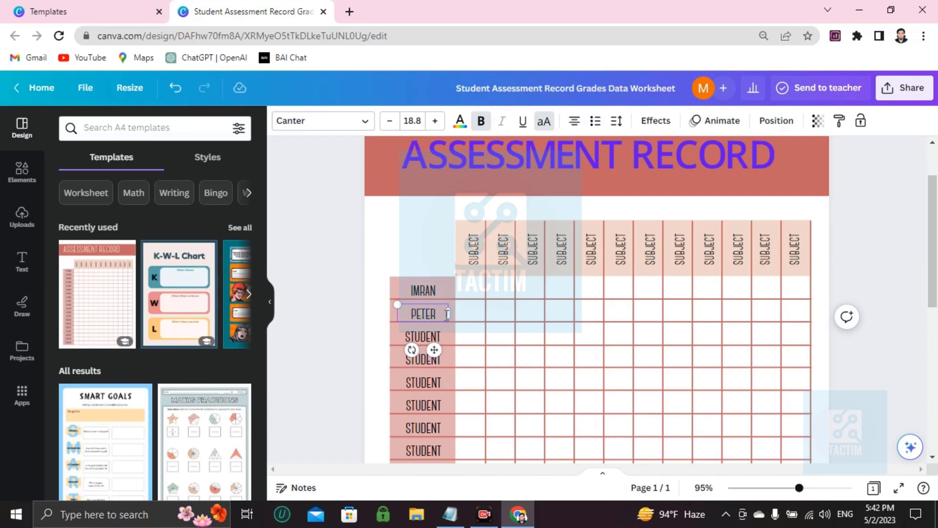
double_click(432, 335)
key(BackSpace)
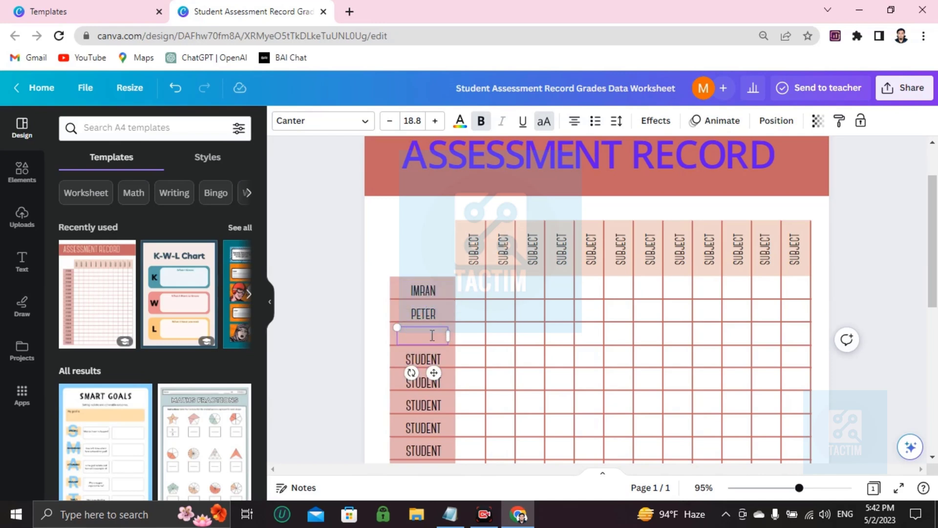
double_click(428, 358)
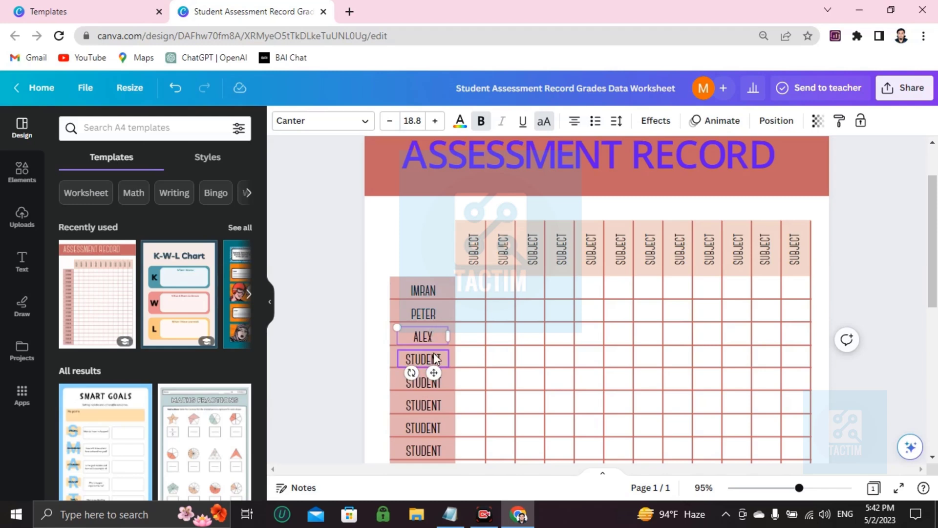
key(BackSpace)
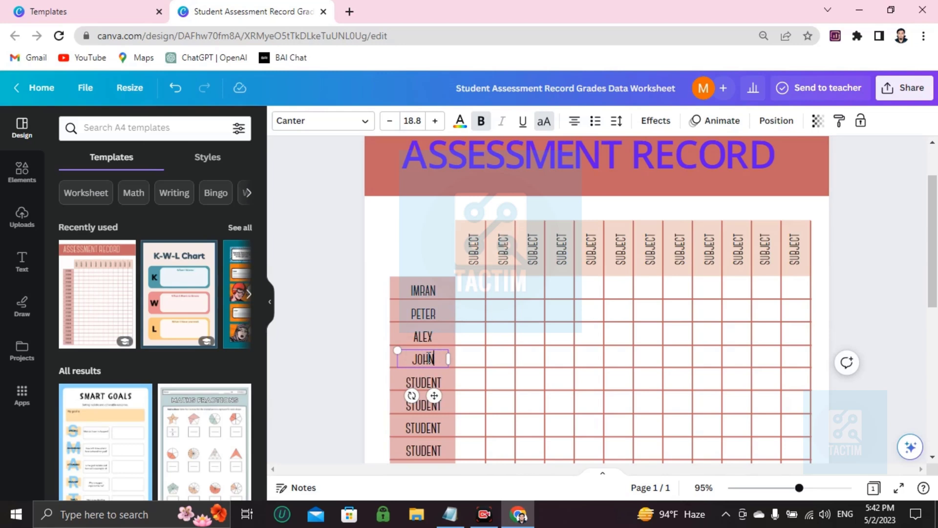
click(473, 249)
double_click(473, 249)
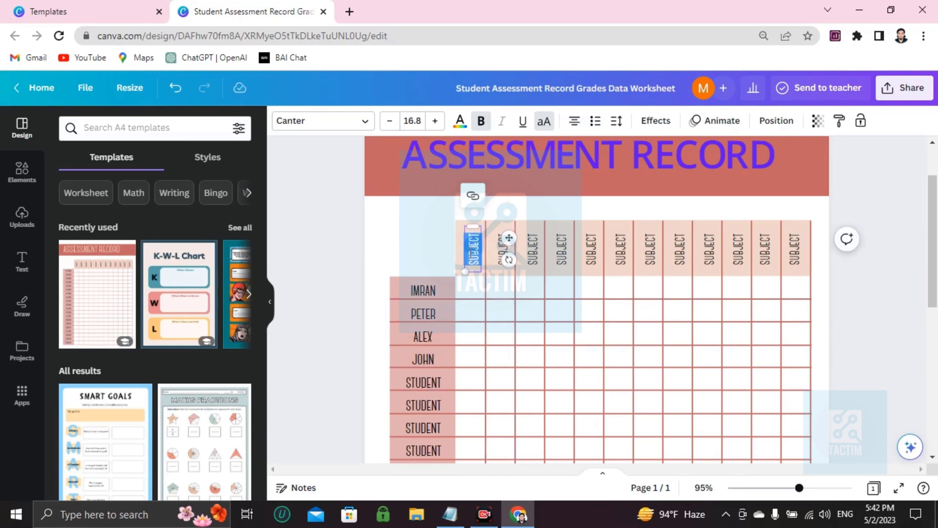
click(489, 263)
click(518, 260)
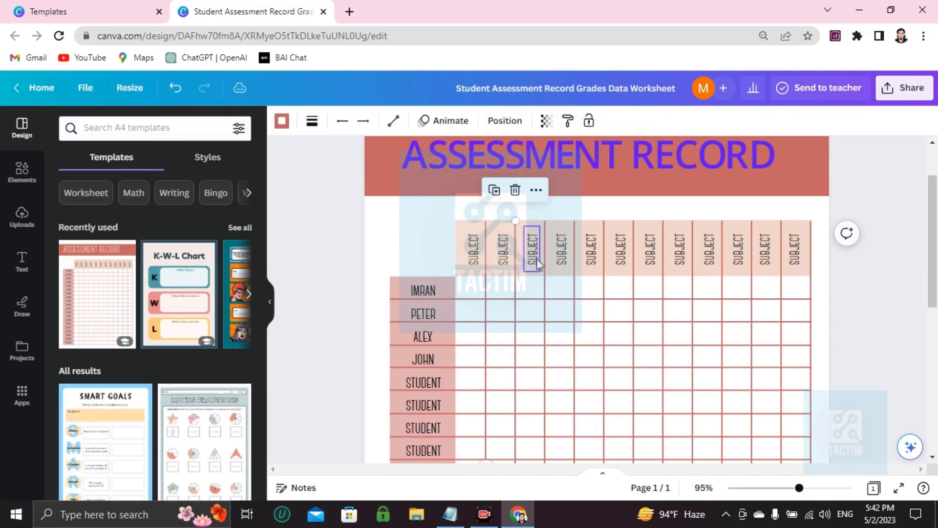
click(543, 261)
- Replace the first two SUBJECT column headers with MATH and ENGLISH
double_click(473, 246)
key(BackSpace)
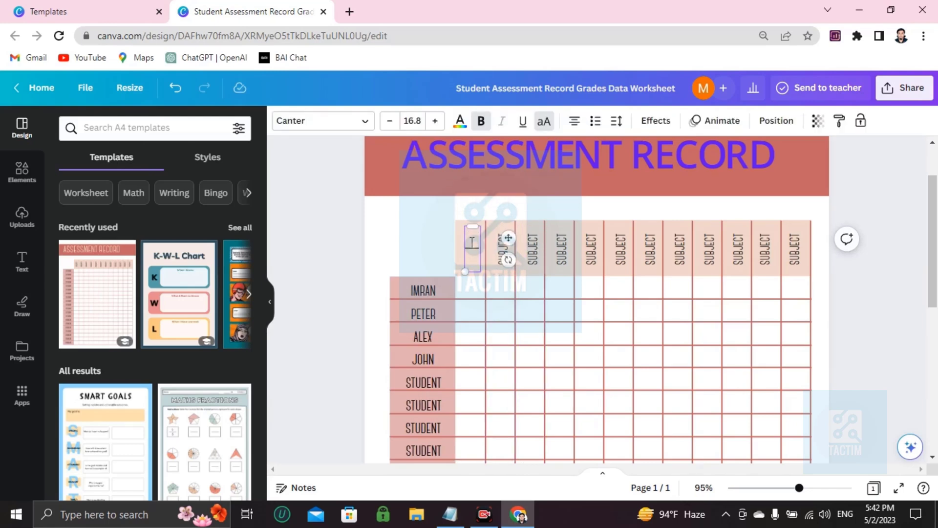
double_click(502, 247)
key(BackSpace)
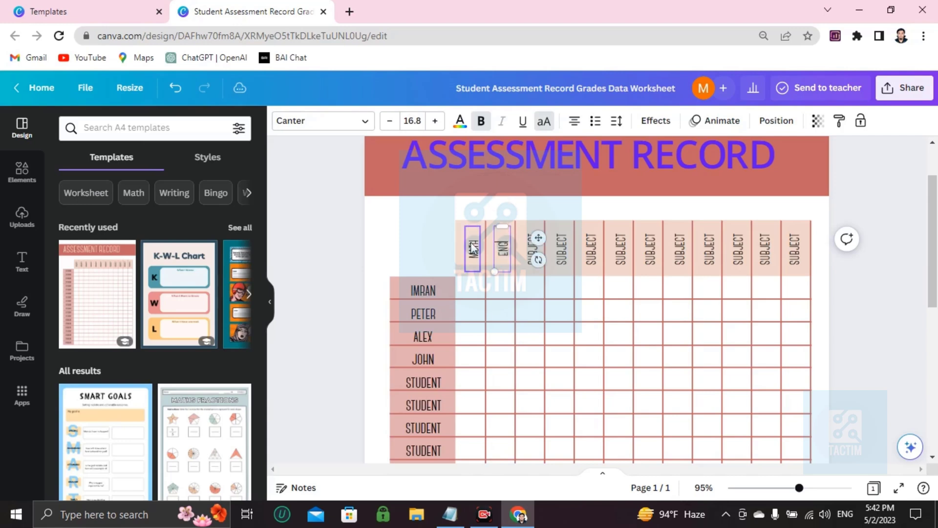
- Replace the third and fourth SUBJECT column headers with LANGUAGE and SCIECNE
key(Tab)
key(BackSpace)
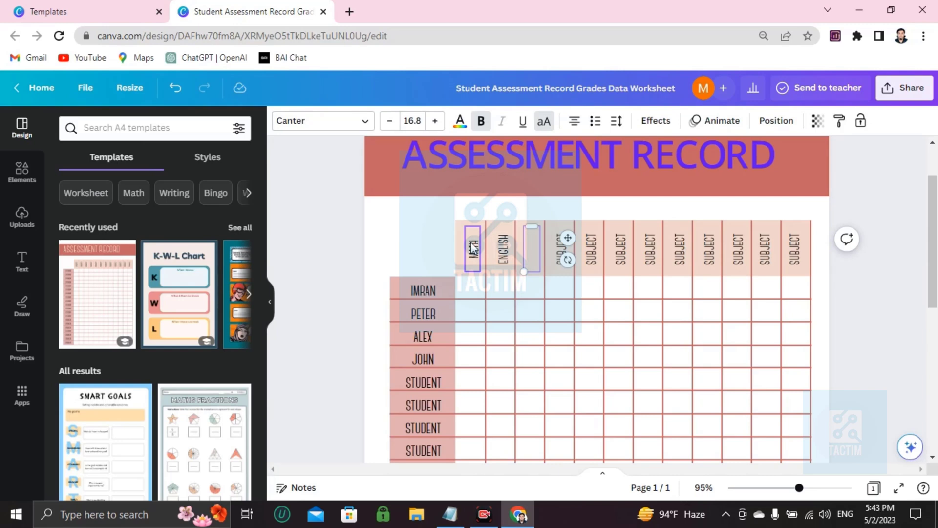
text(LANGUAGE)
key(Tab)
key(BackSpace)
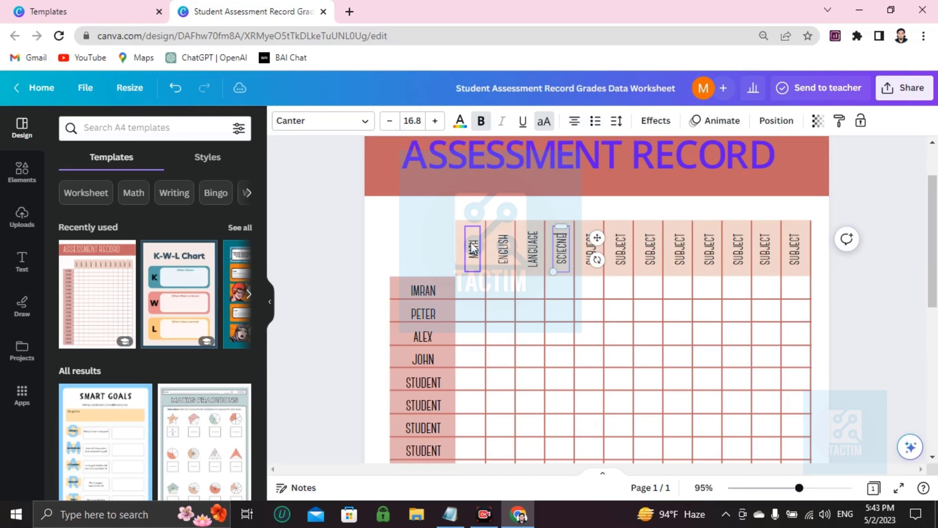
text(SCIECNE)
key(Tab)
key(Tab)
key(Tab)
key(Tab)
key(Tab)
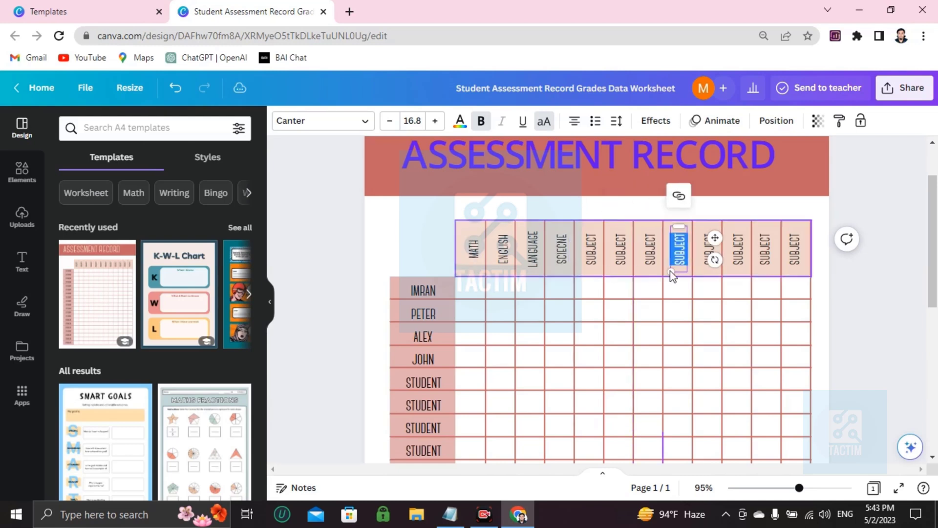
scroll(481, 278, down, 2)
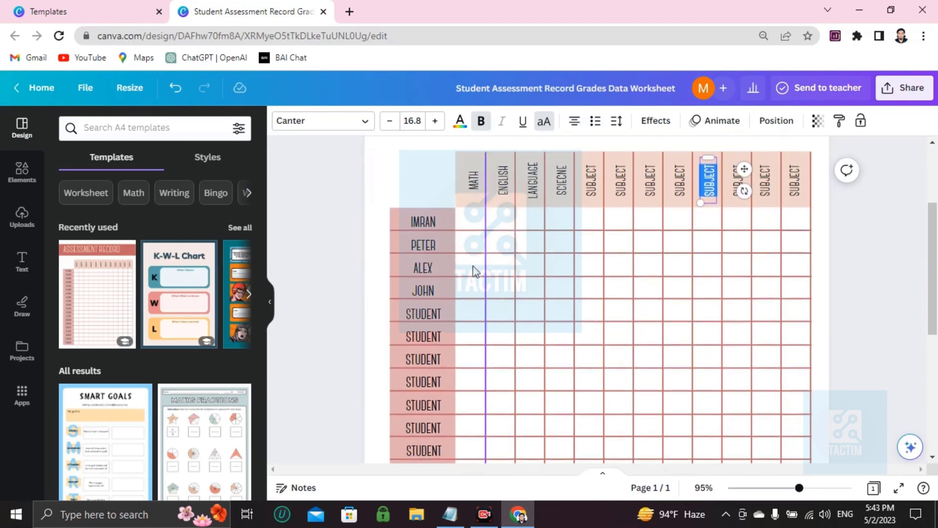
mouse_move(479, 226)
mouse_down()
mouse_move(487, 227)
mouse_move(479, 228)
mouse_up()
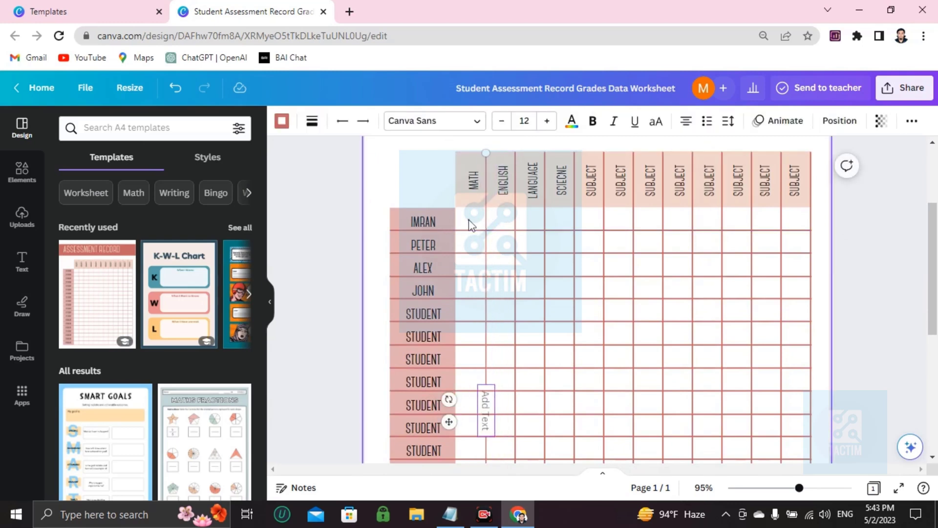
click(470, 226)
click(478, 247)
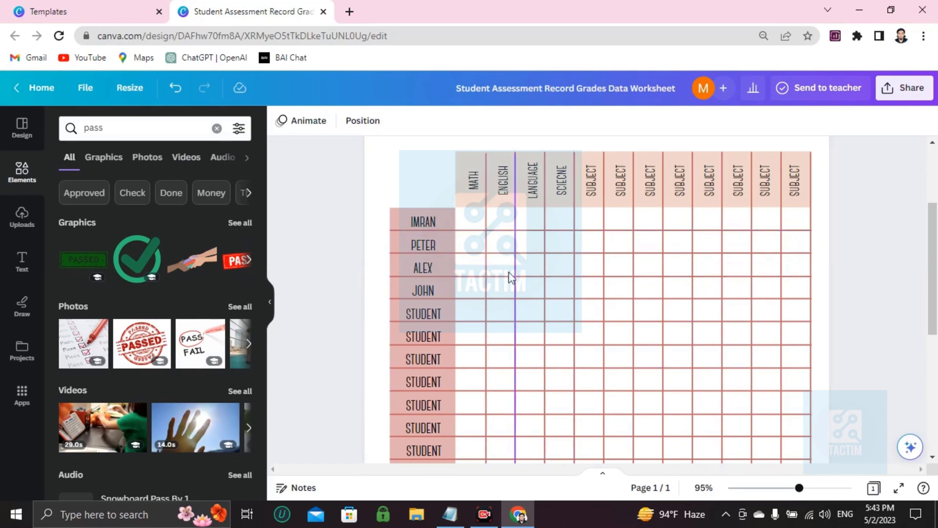
click(383, 254)
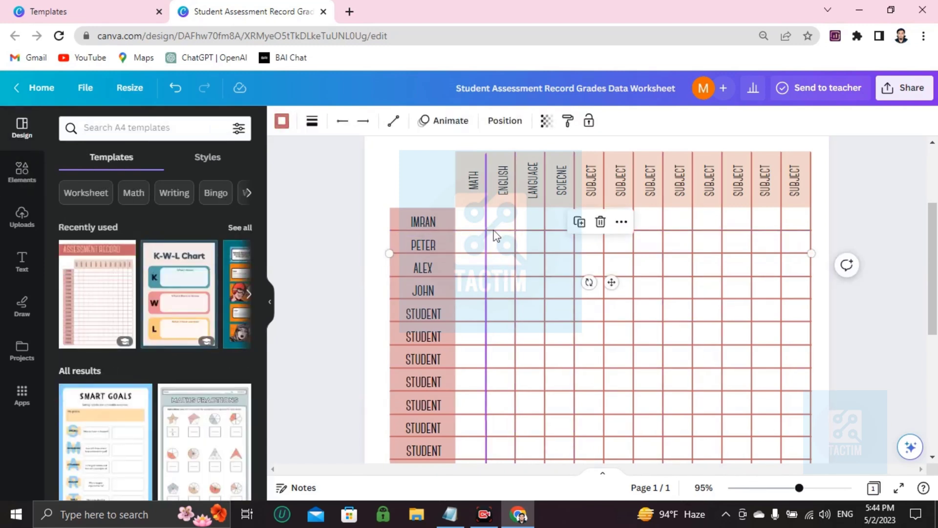
click(476, 230)
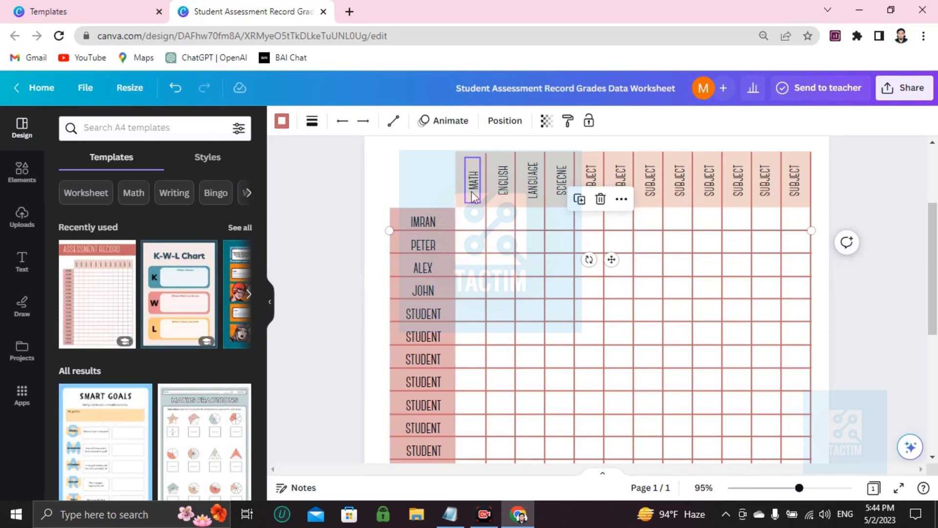
- Search the elements library for A
click(27, 182)
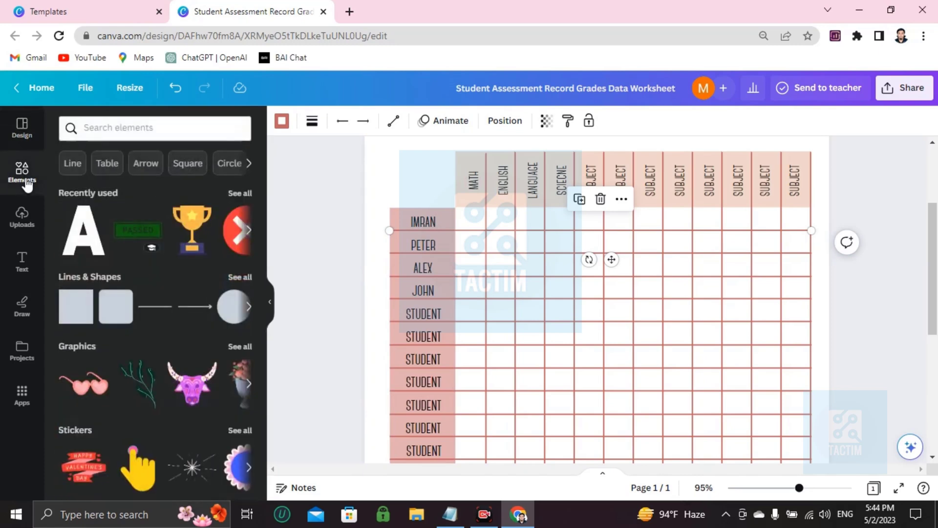
click(124, 130)
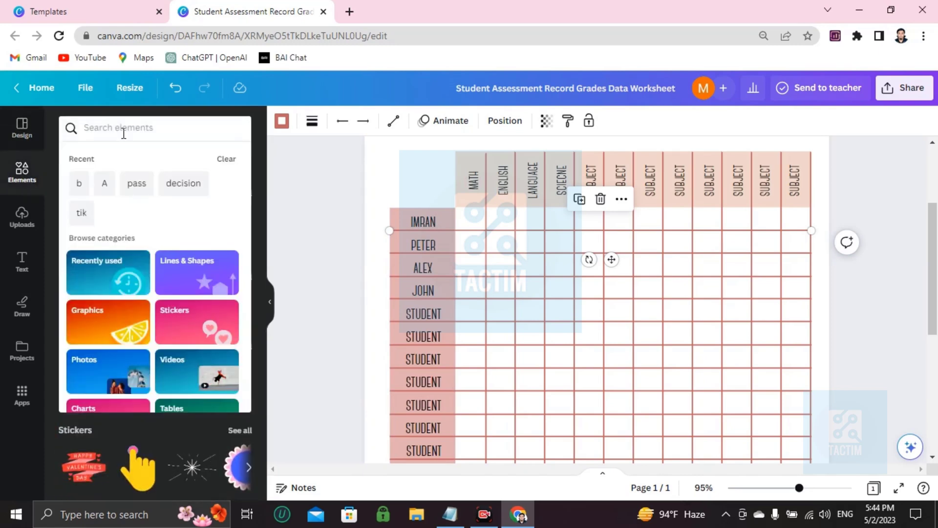
text(A)
key(Return)
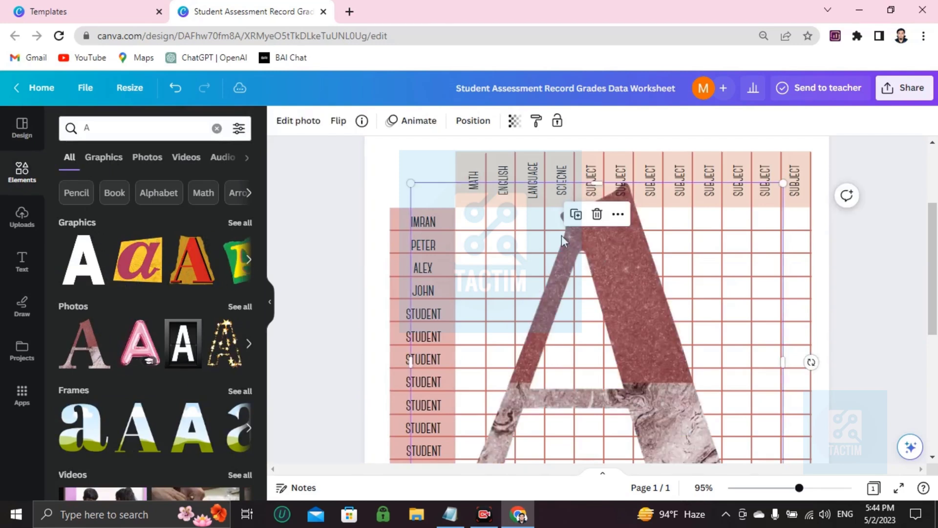
drag(410, 185, 563, 312)
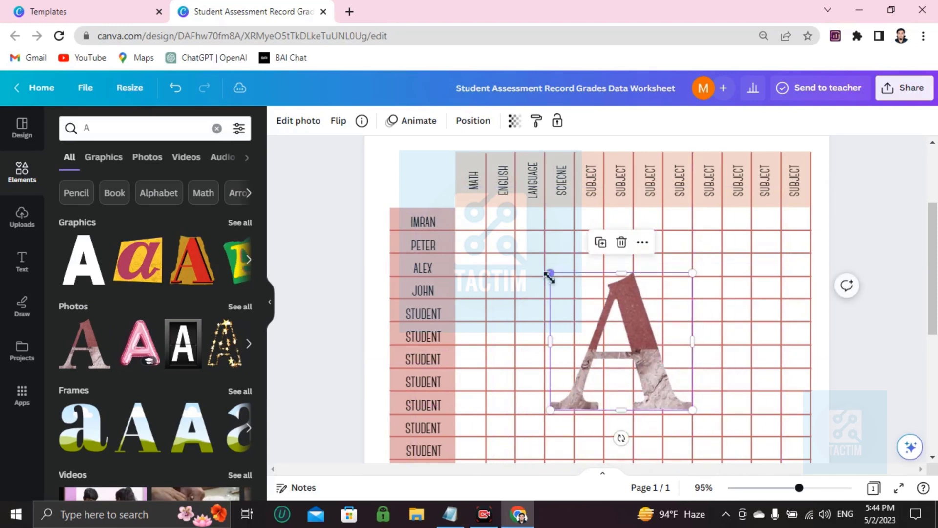
drag(549, 272, 473, 223)
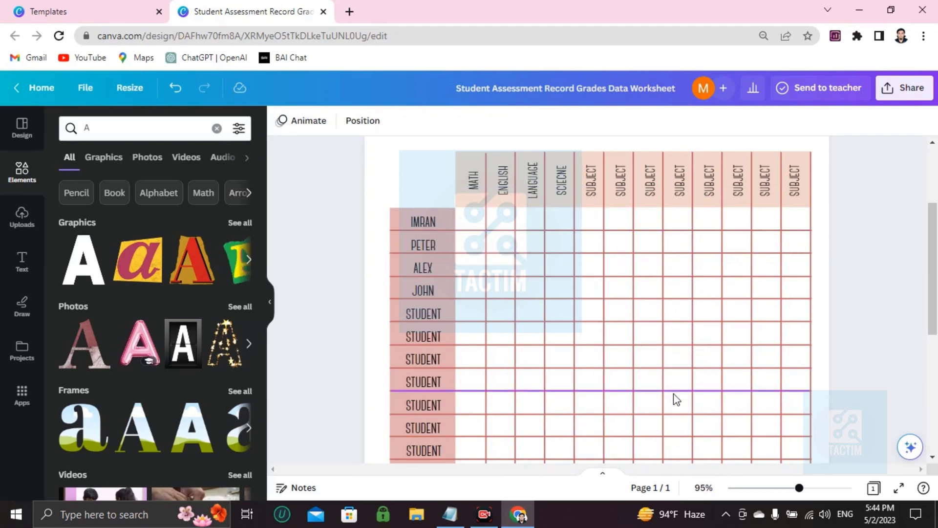
key(Delete)
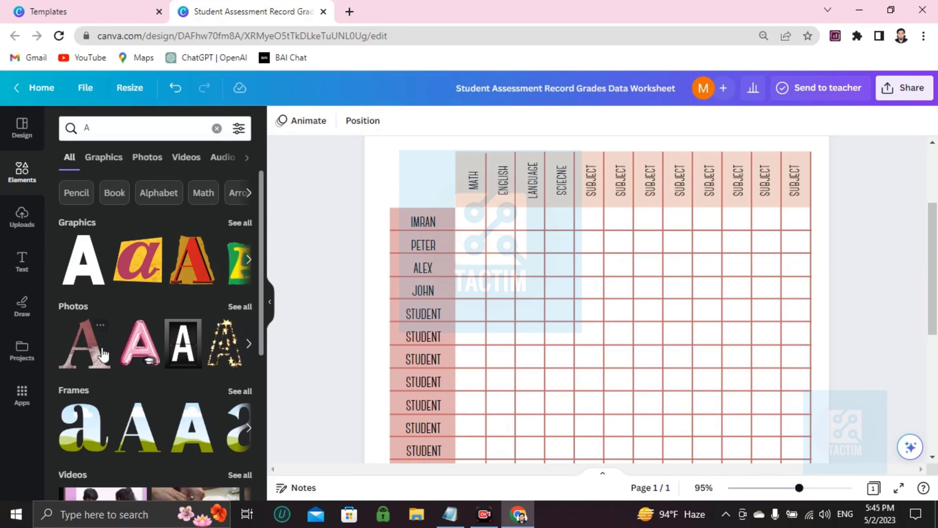
- Insert the two-tone marble letter A photo and shrink it to fit the first student's MATH cell
click(78, 342)
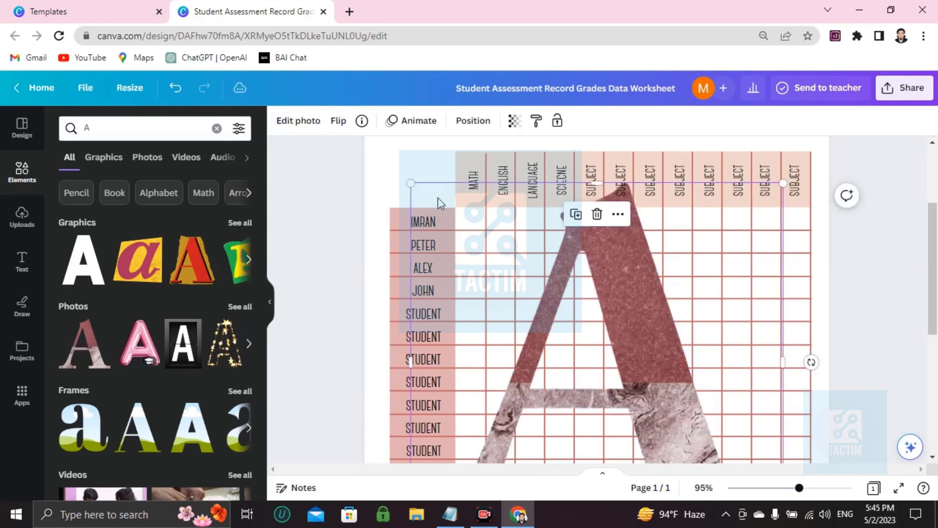
drag(410, 183, 471, 218)
click(420, 218)
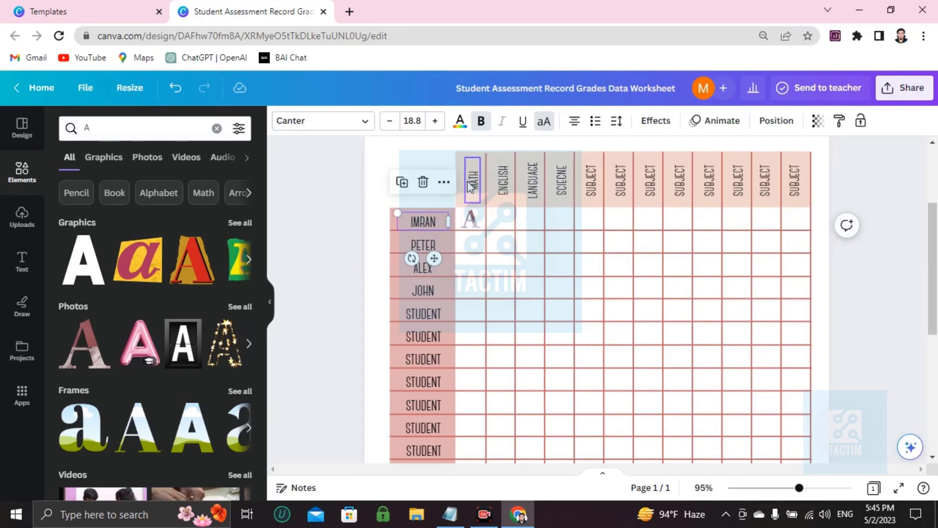
click(477, 253)
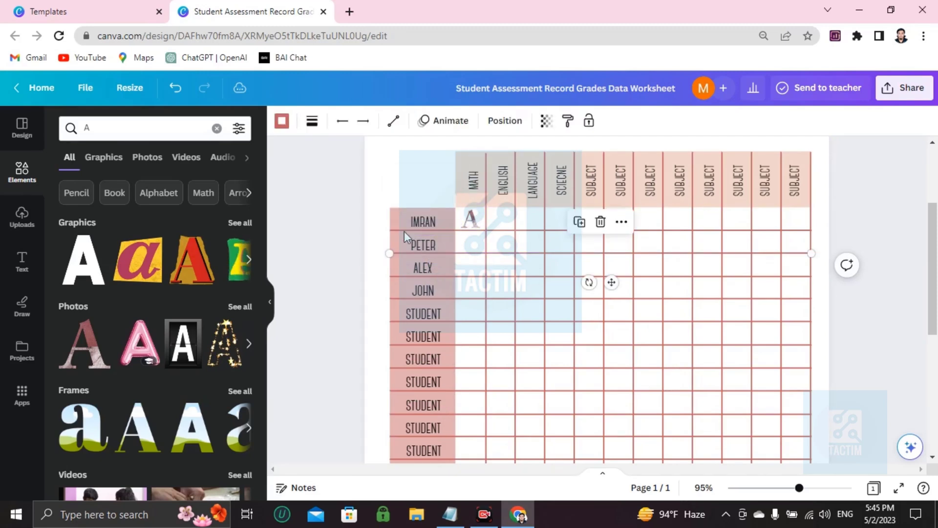
- Search the elements library for the letter b
click(217, 128)
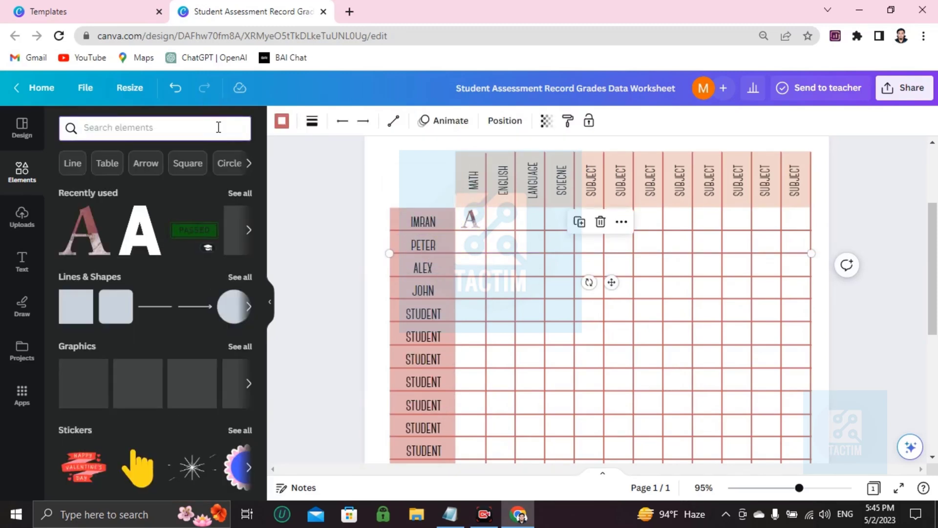
text(B)
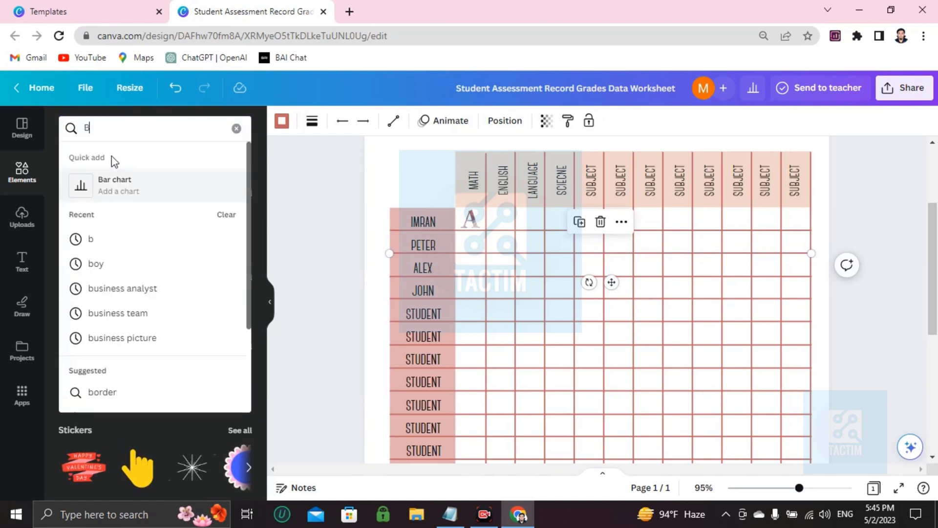
key(Return)
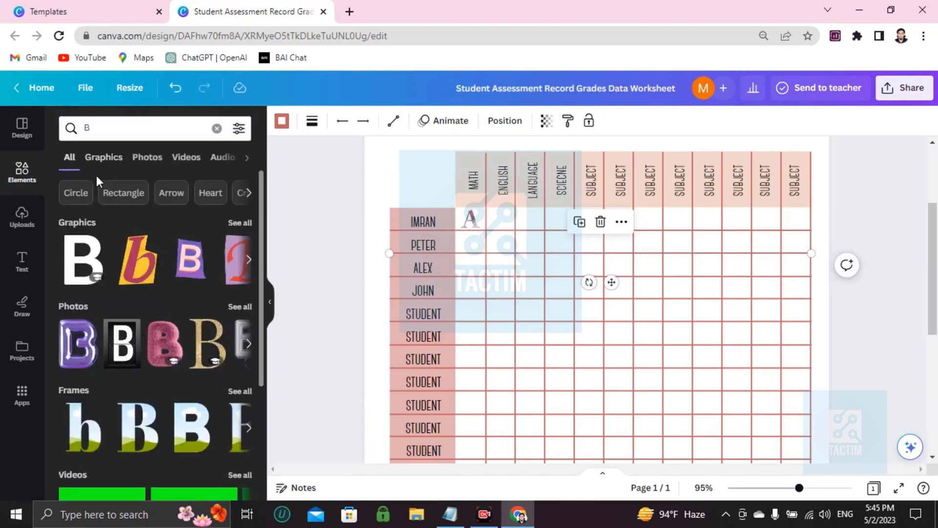
click(13, 181)
click(119, 127)
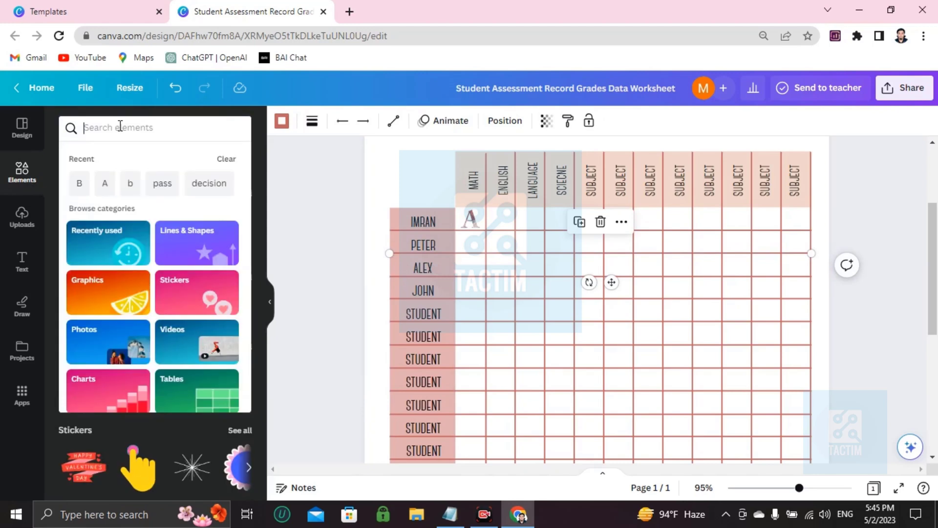
text(b)
key(Return)
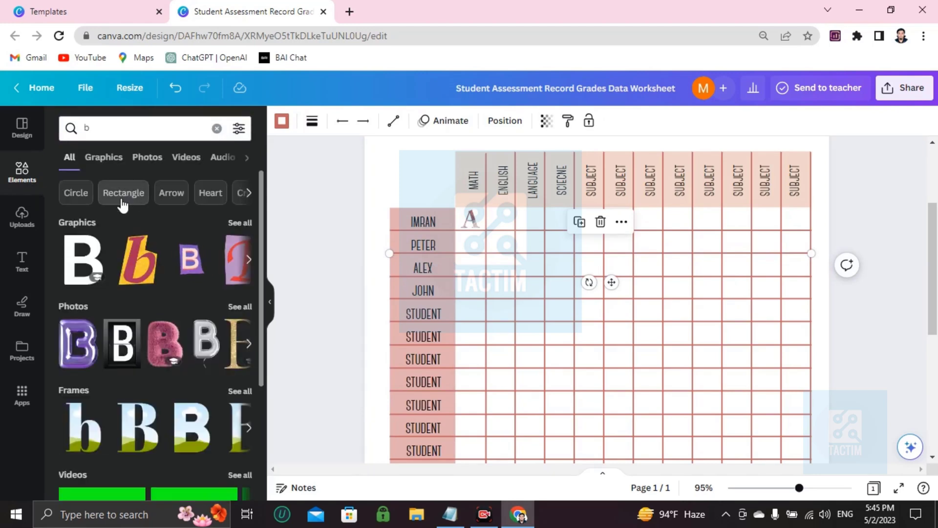
- Insert the plain bold letter B graphic and shrink it to fit the first student's ENGLISH cell
click(74, 280)
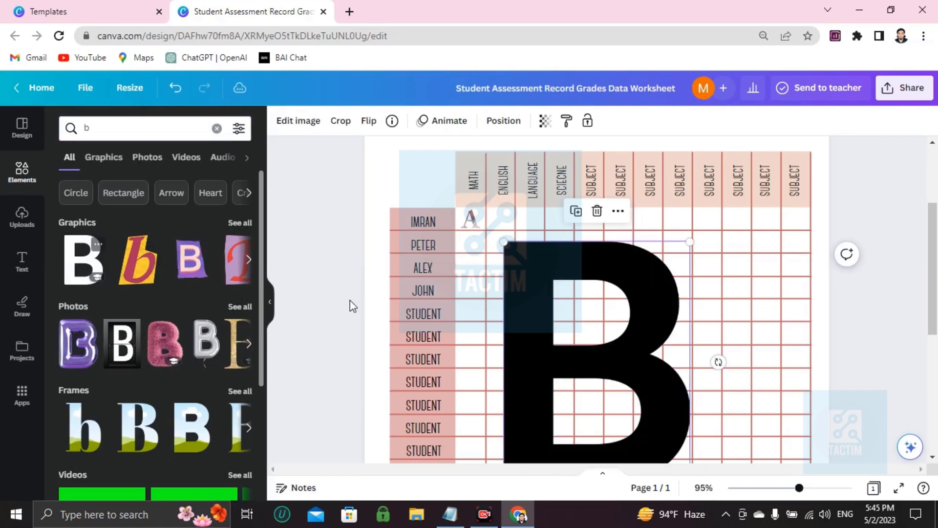
drag(517, 264, 505, 231)
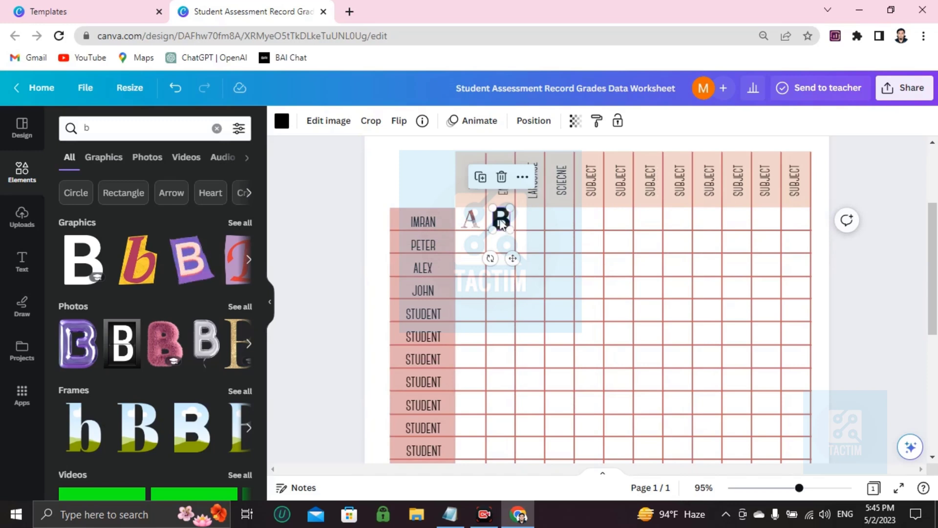
drag(493, 211, 498, 219)
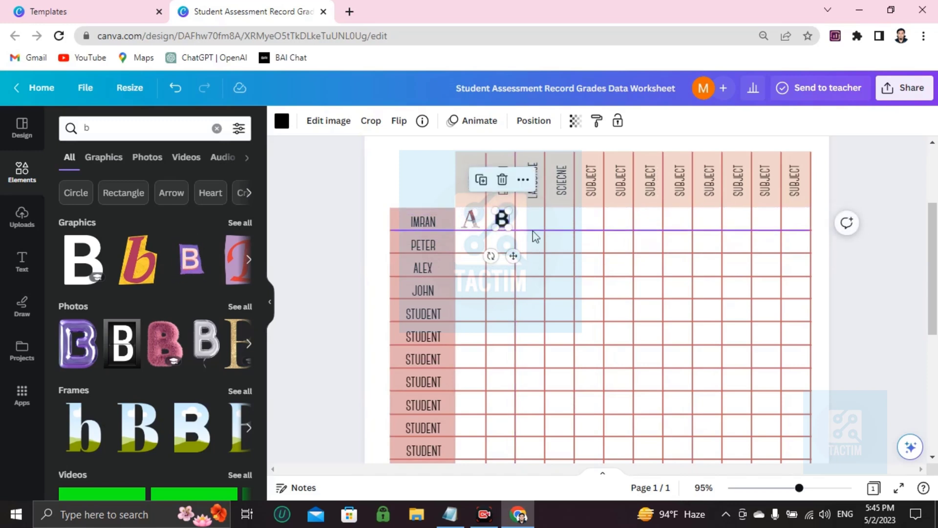
click(533, 226)
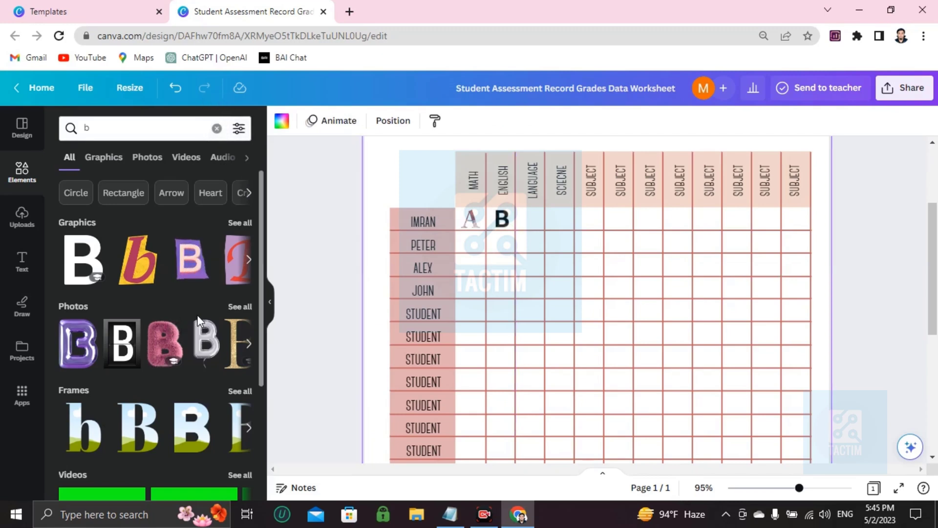
- Search the elements library for fail
click(216, 128)
text(fail)
key(Return)
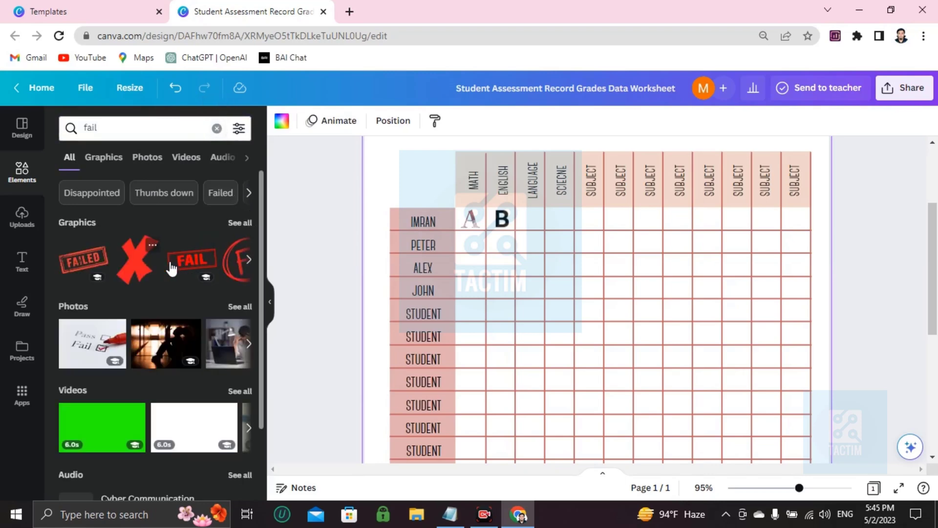
click(177, 266)
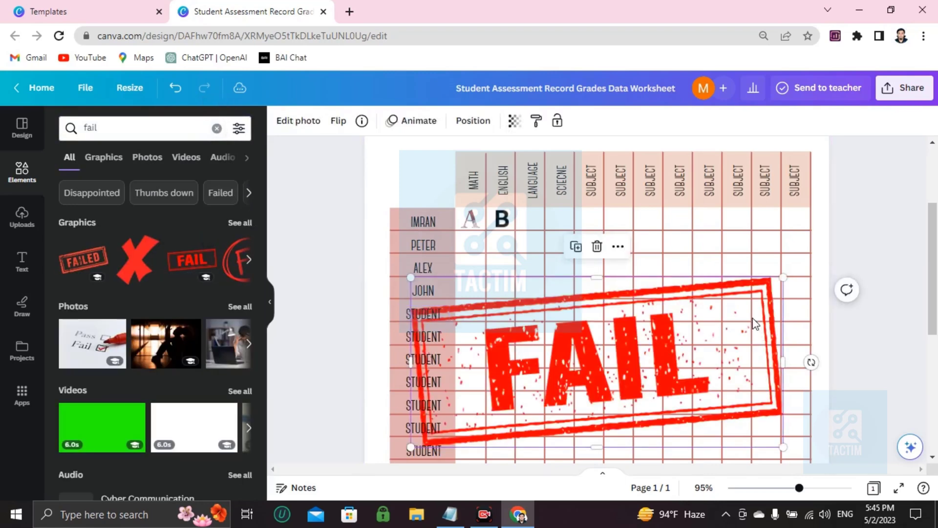
drag(805, 274, 552, 225)
key(Delete)
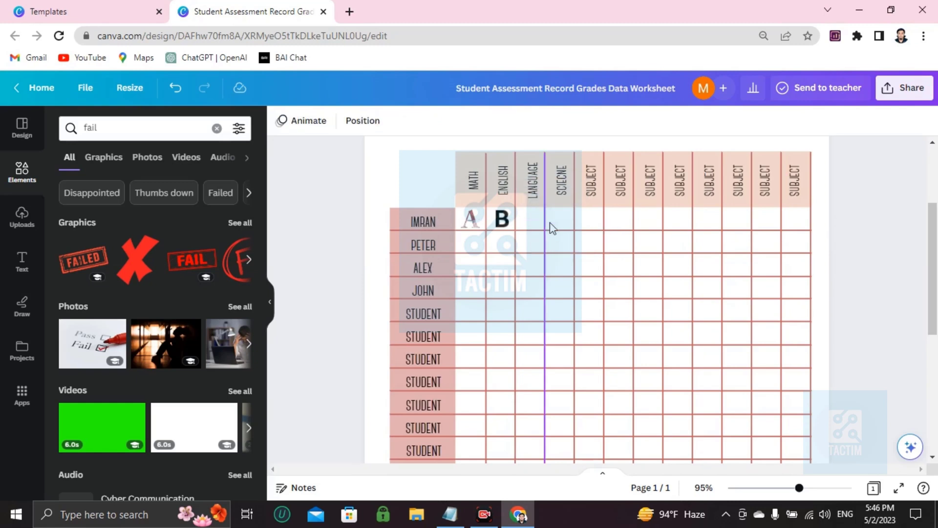
- Insert the tilted red FAILED stamp graphic and shrink it to fit the first student's LANGUAGE cell
click(88, 268)
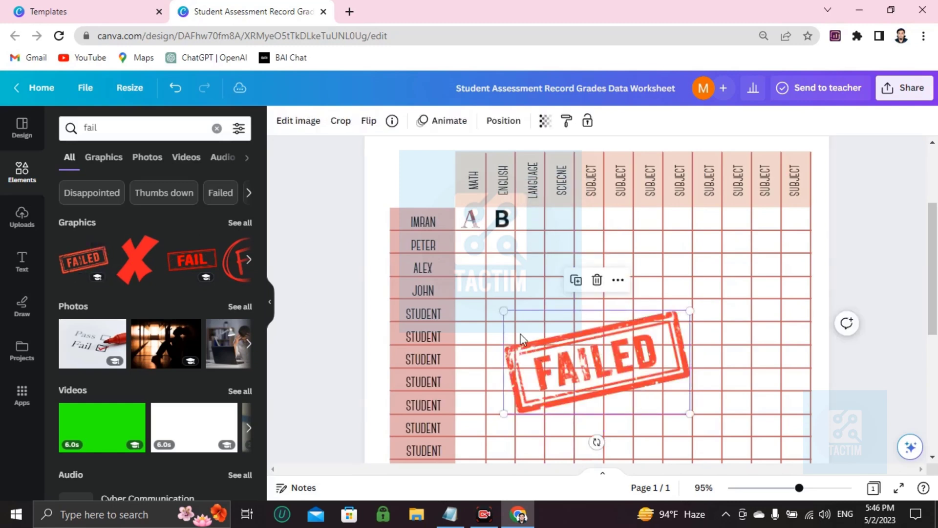
drag(504, 310, 526, 211)
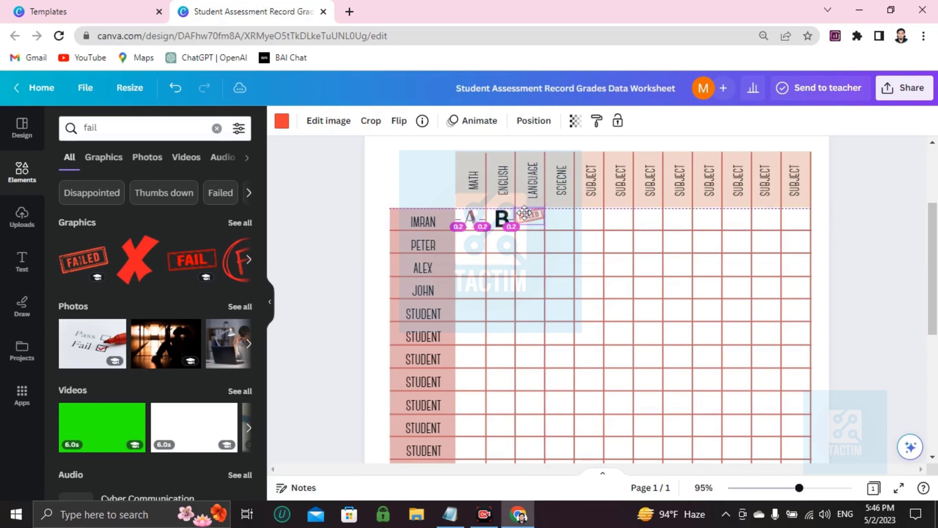
click(544, 223)
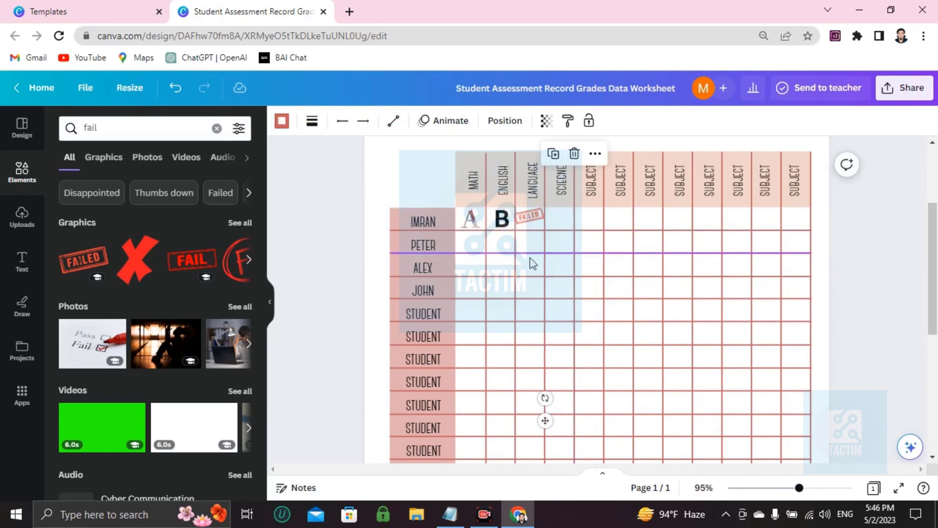
click(476, 254)
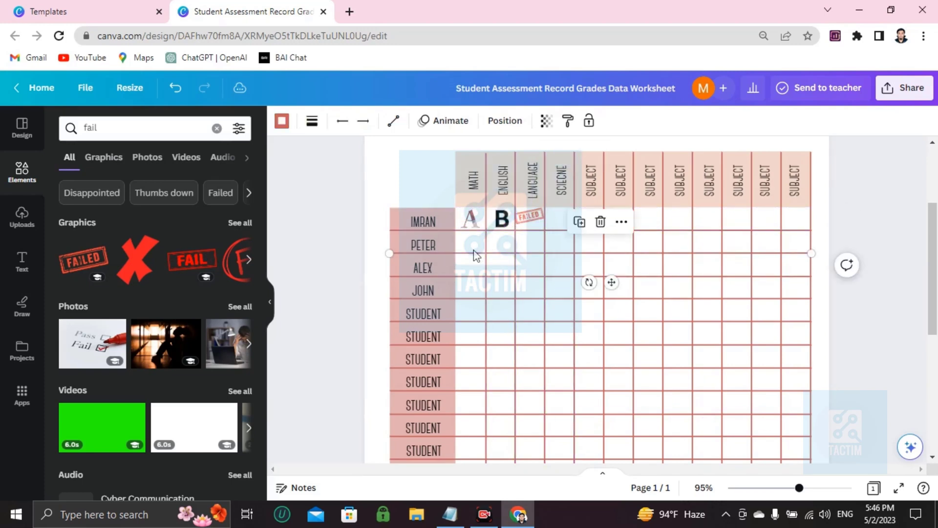
click(486, 336)
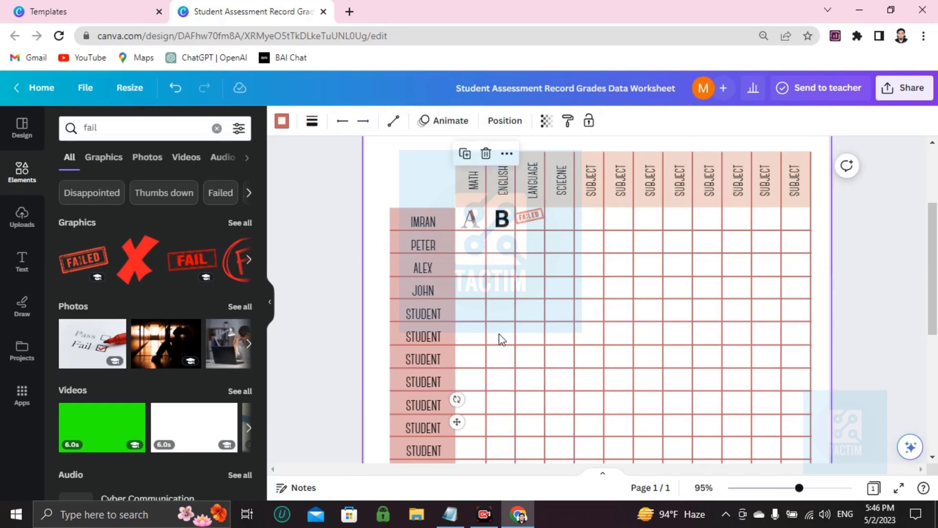
click(473, 277)
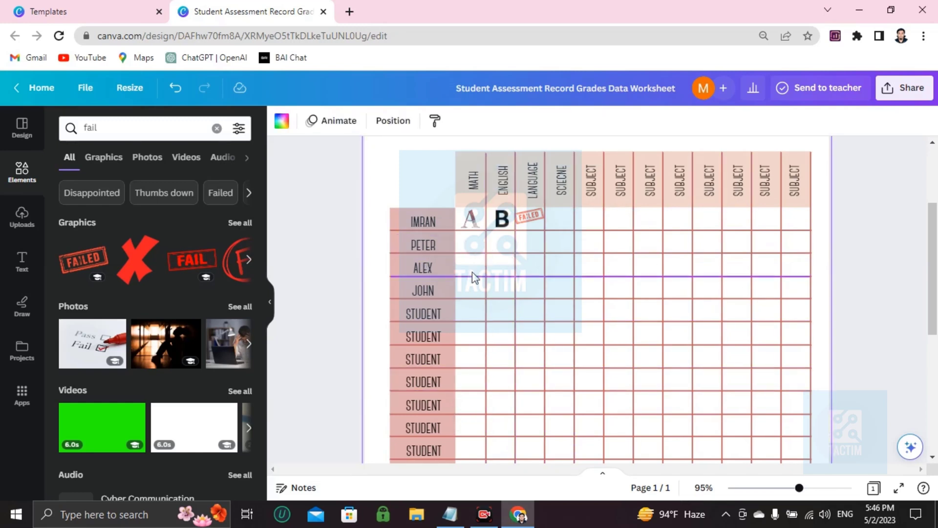
click(497, 322)
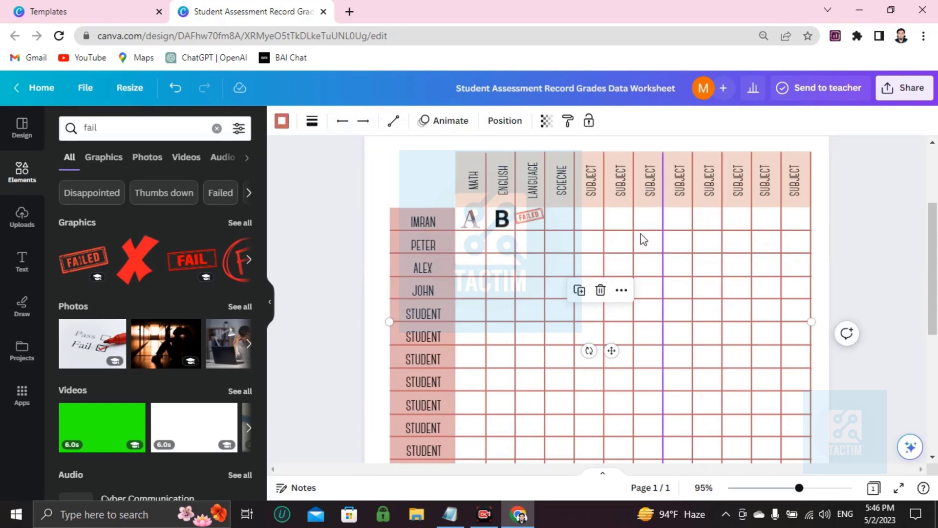
- Set the page background to the default black-to-blue gradient
click(404, 149)
scroll(404, 149, up, 3)
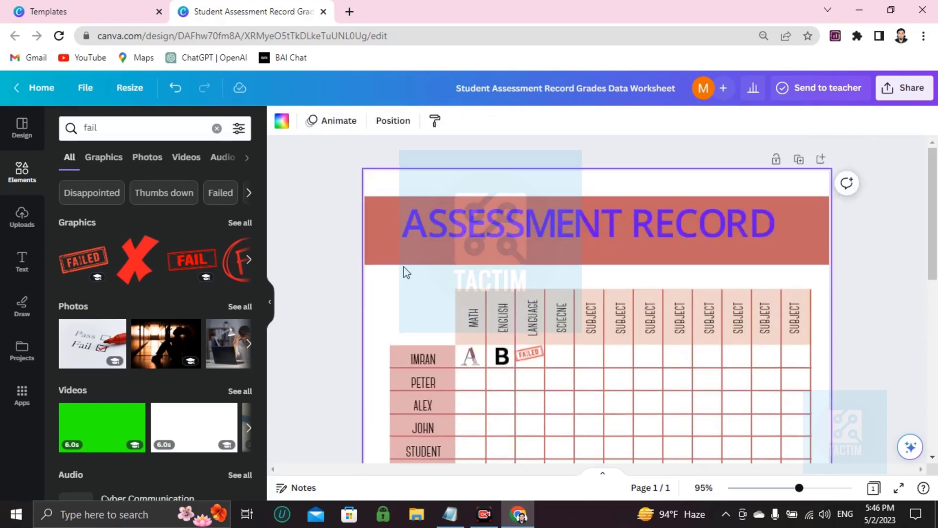
scroll(404, 268, down, 3)
scroll(410, 257, up, 3)
click(281, 121)
scroll(137, 372, down, 5)
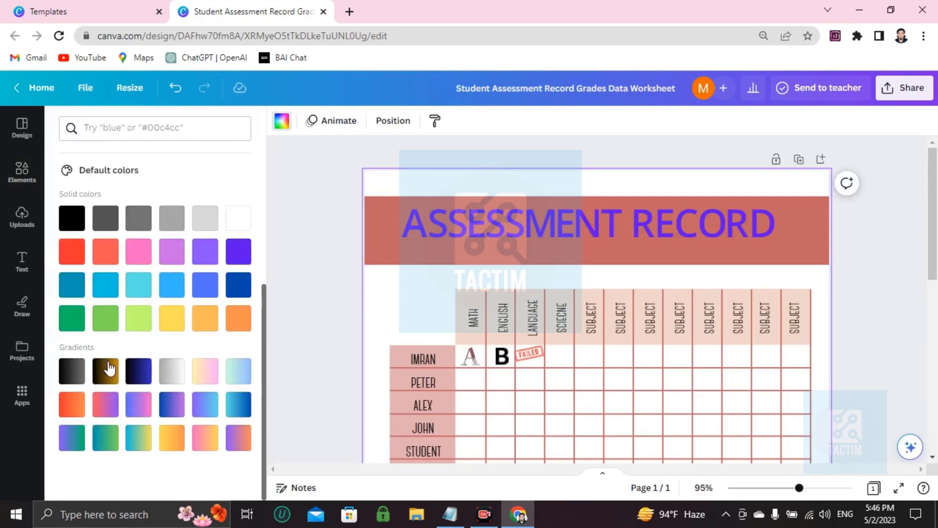
click(132, 372)
scroll(538, 306, down, 5)
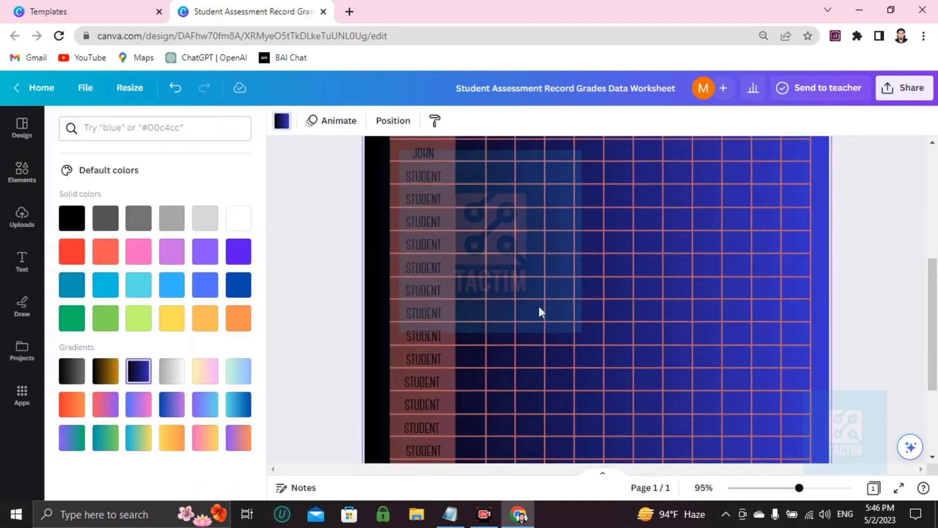
scroll(538, 306, up, 5)
scroll(538, 305, down, 3)
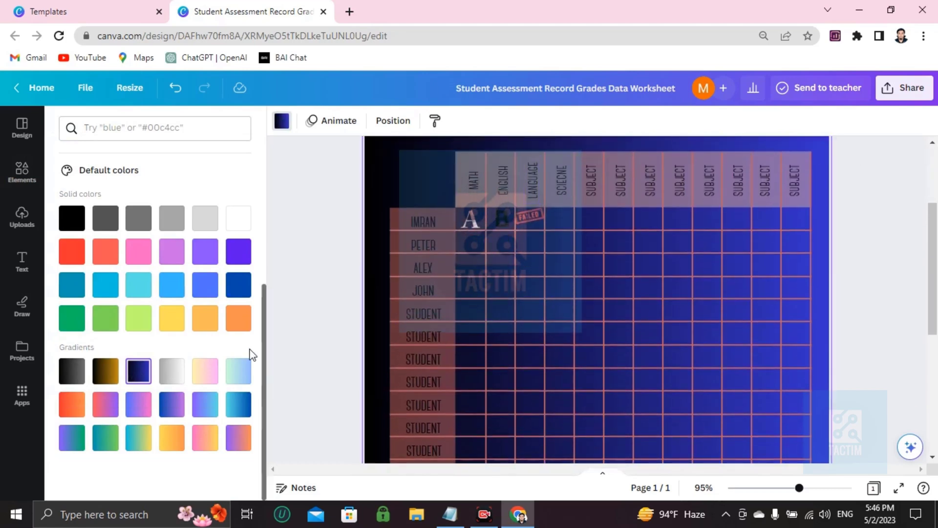
- Try the purple-to-cyan, cyan-to-blue and mint-to-blue gradients on the page background, and return to the black-to-blue one
click(203, 404)
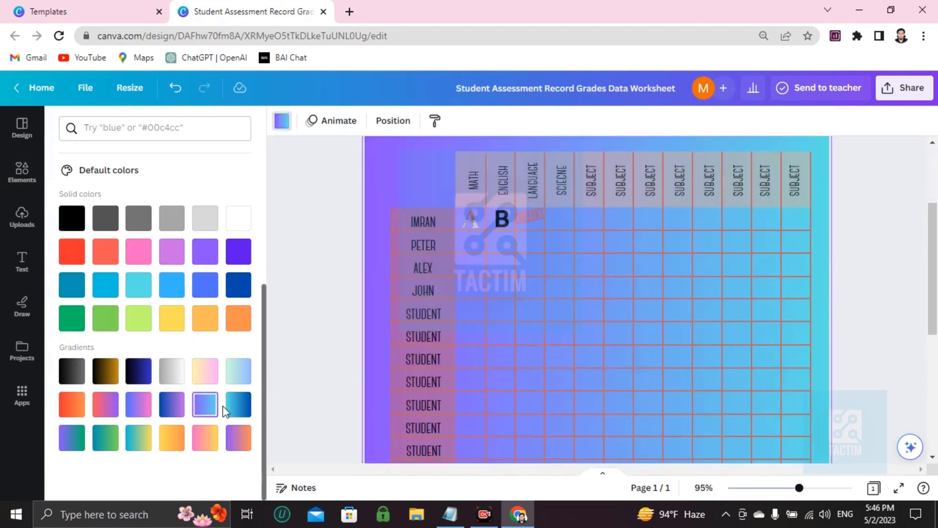
click(234, 411)
click(240, 378)
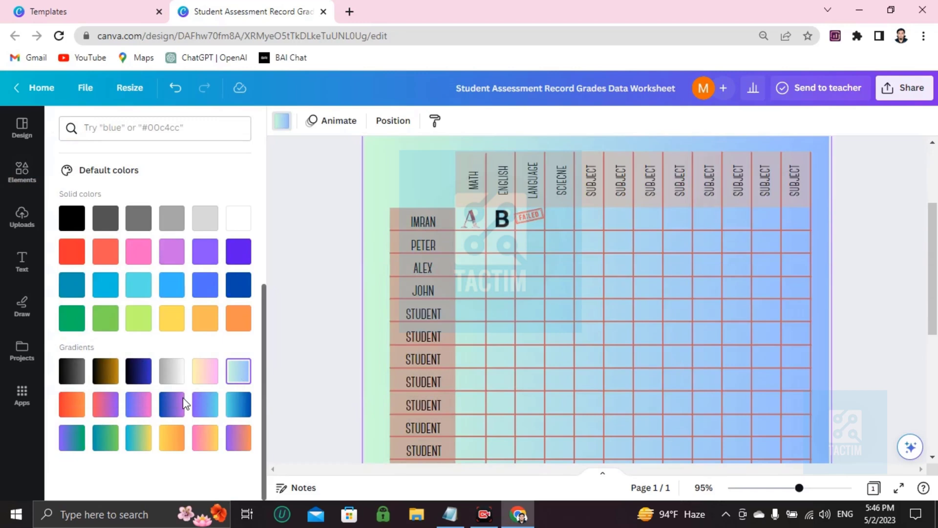
click(136, 381)
scroll(585, 368, up, 3)
scroll(580, 365, down, 5)
scroll(580, 365, up, 5)
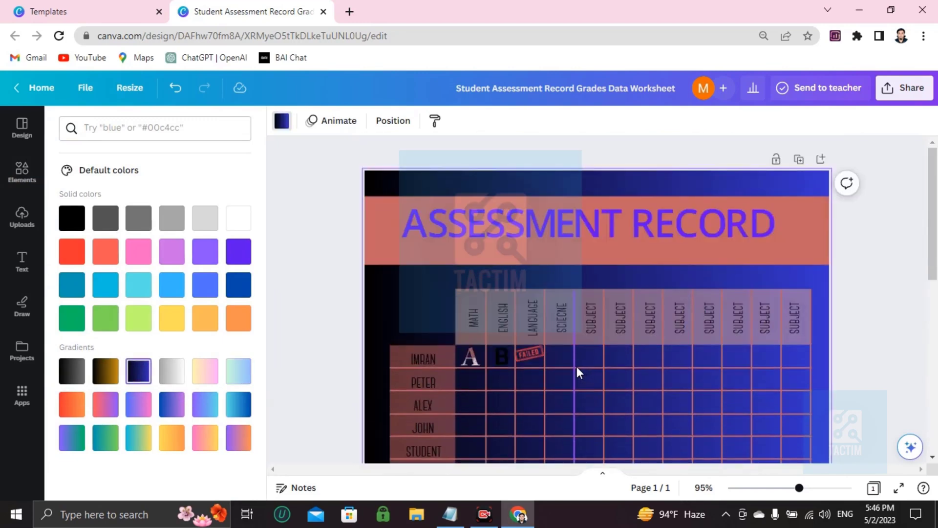
scroll(485, 319, down, 8)
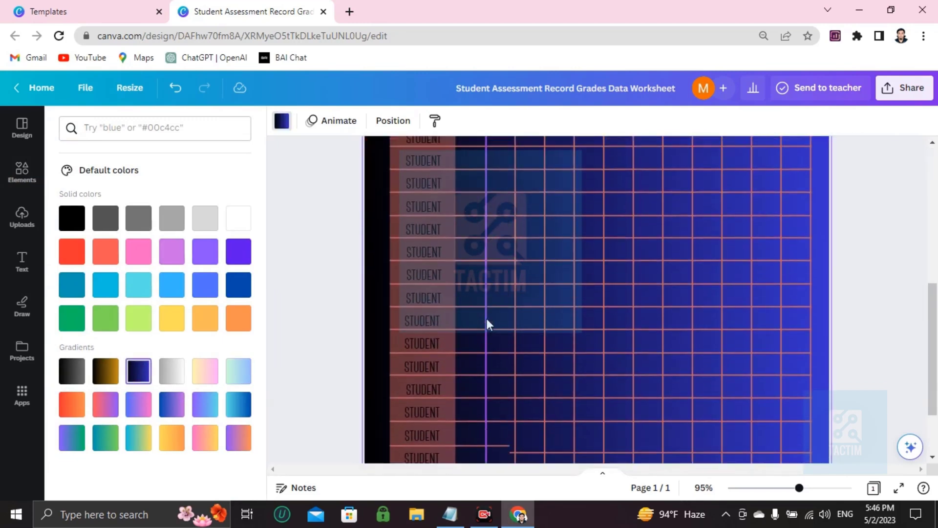
scroll(485, 323, up, 8)
click(889, 87)
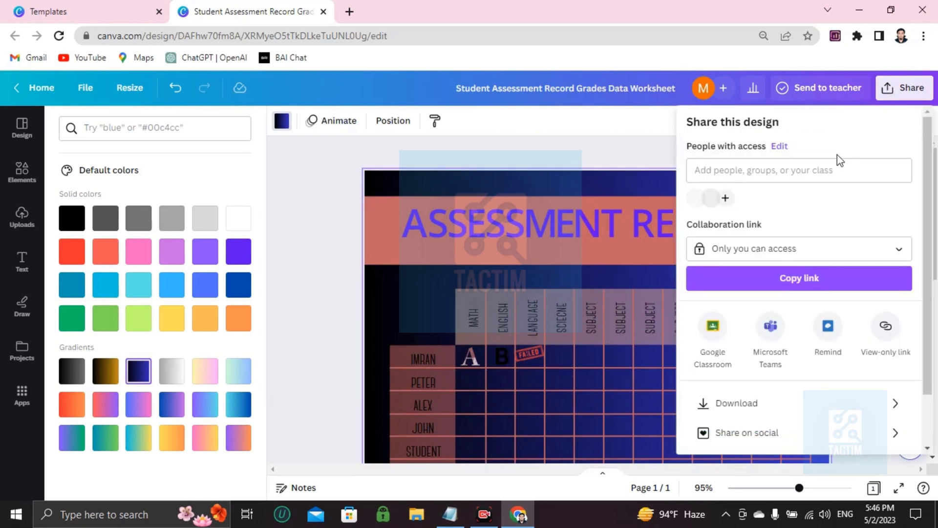
scroll(754, 245, down, 2)
click(733, 343)
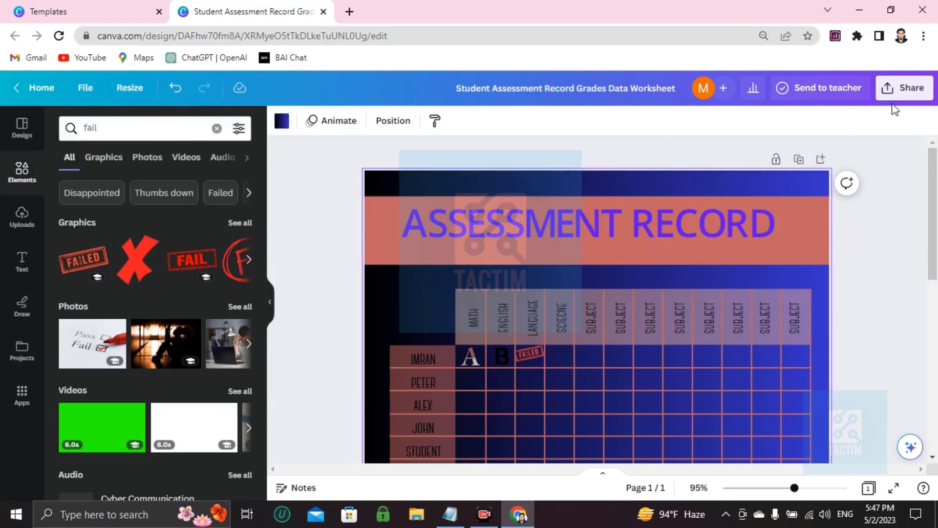
- Set the design's collaboration link access to Anyone with the link
click(905, 90)
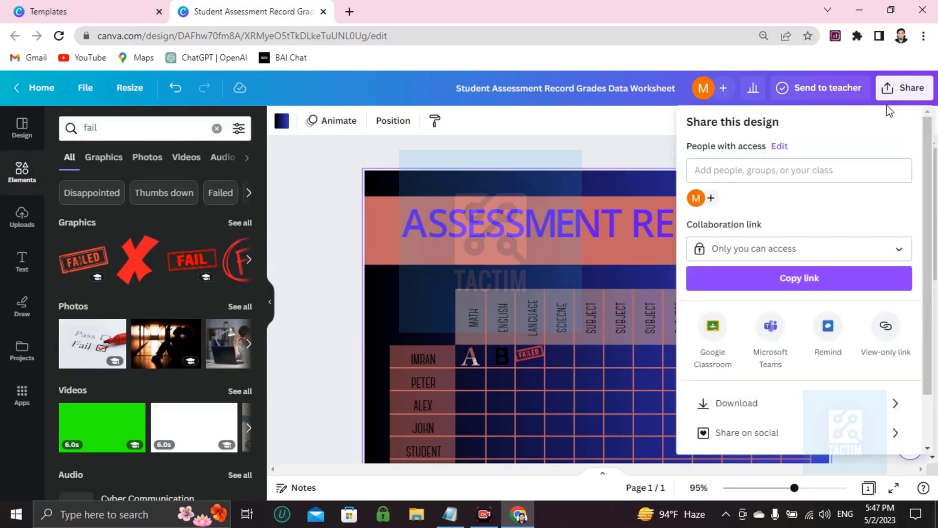
click(733, 259)
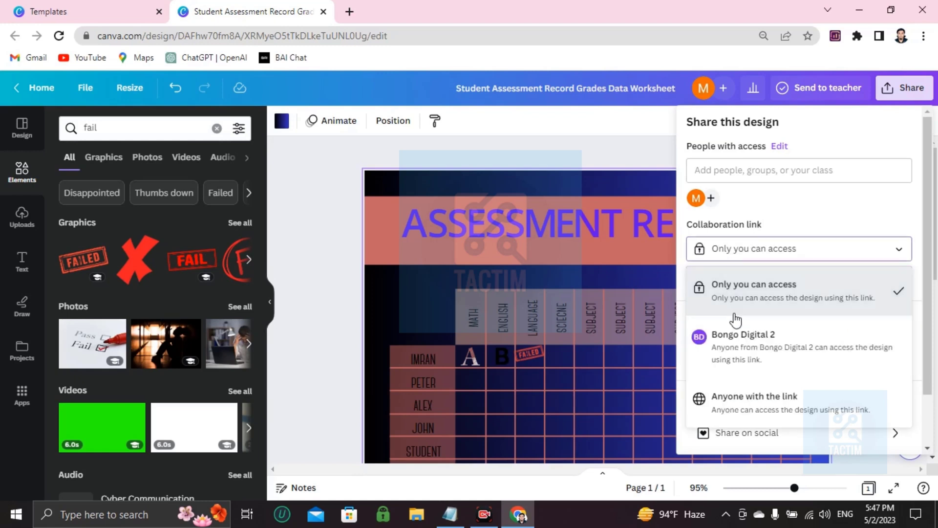
click(720, 410)
- Enter a collaborator's e-mail address in the people with access field, and discard the invitation without sending it
click(713, 169)
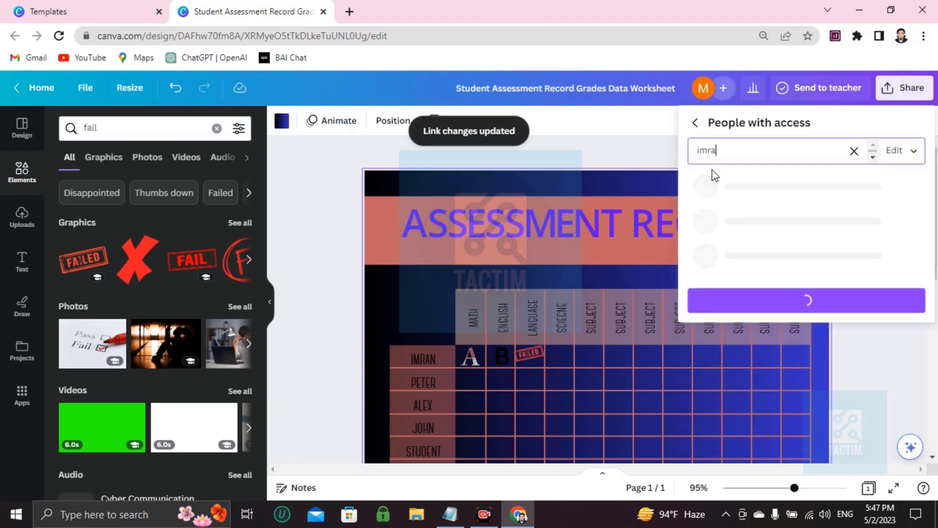
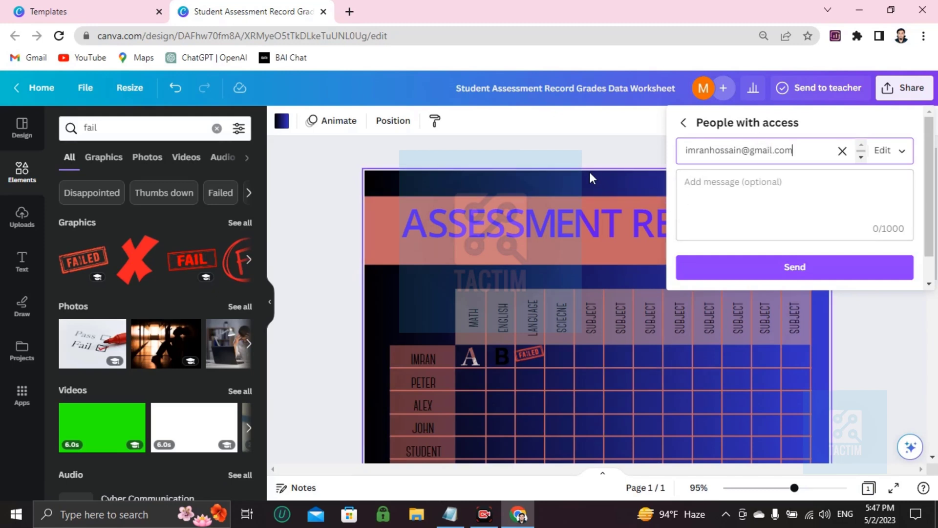
scroll(582, 179, down, 1)
scroll(600, 225, down, 1)
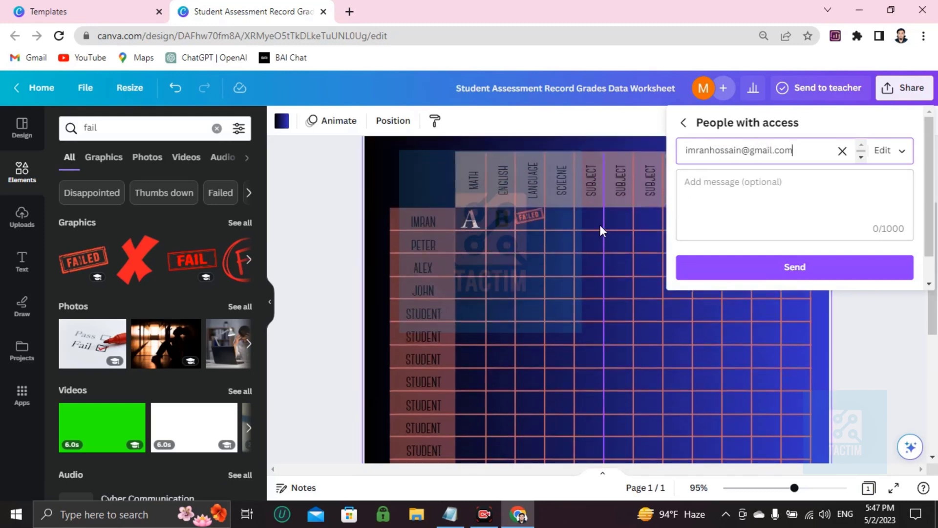
scroll(600, 225, up, 2)
scroll(600, 225, down, 1)
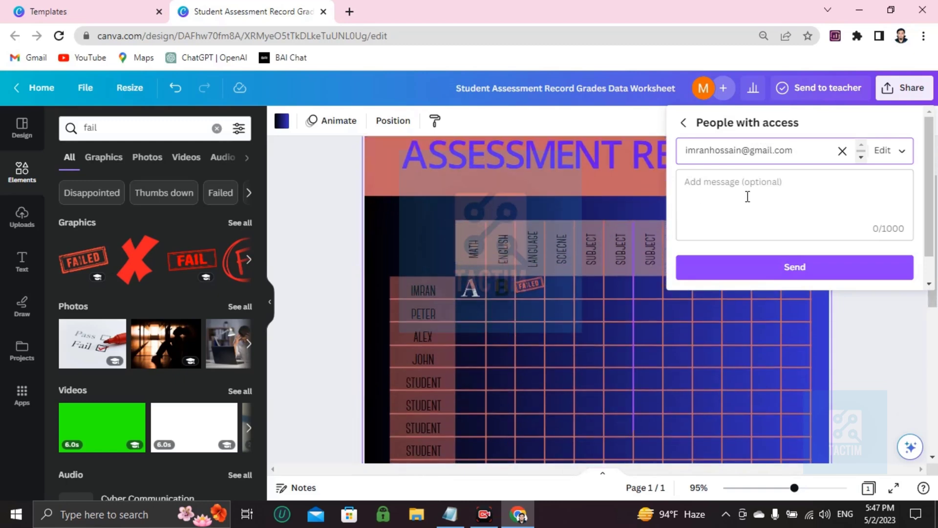
click(842, 151)
click(874, 320)
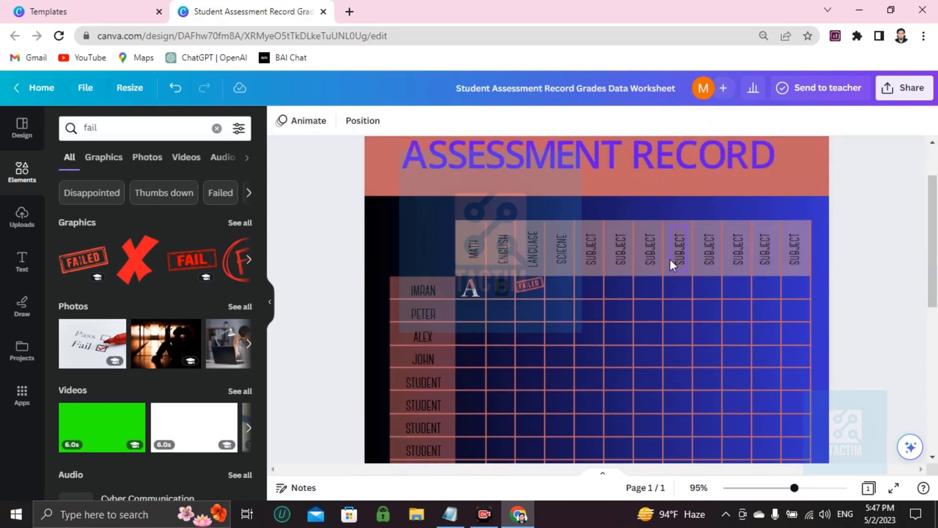
scroll(664, 261, down, 3)
scroll(663, 260, up, 4)
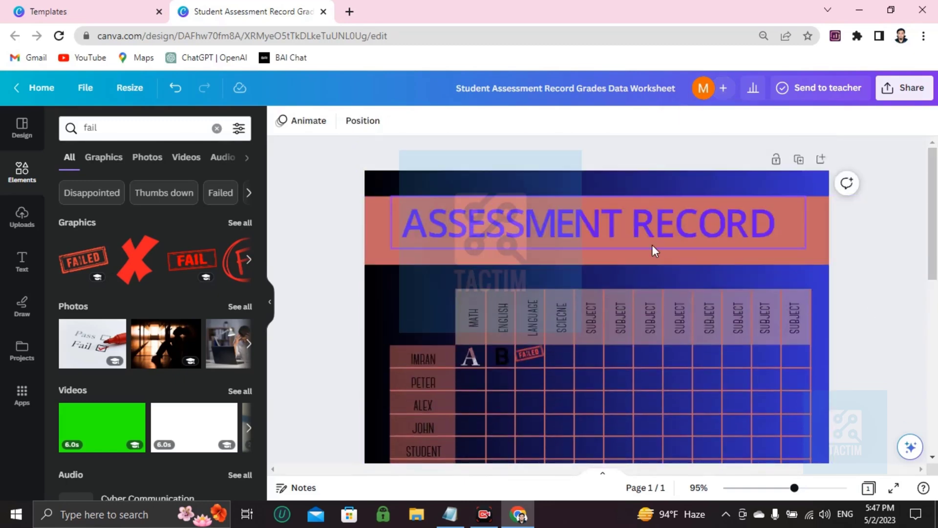